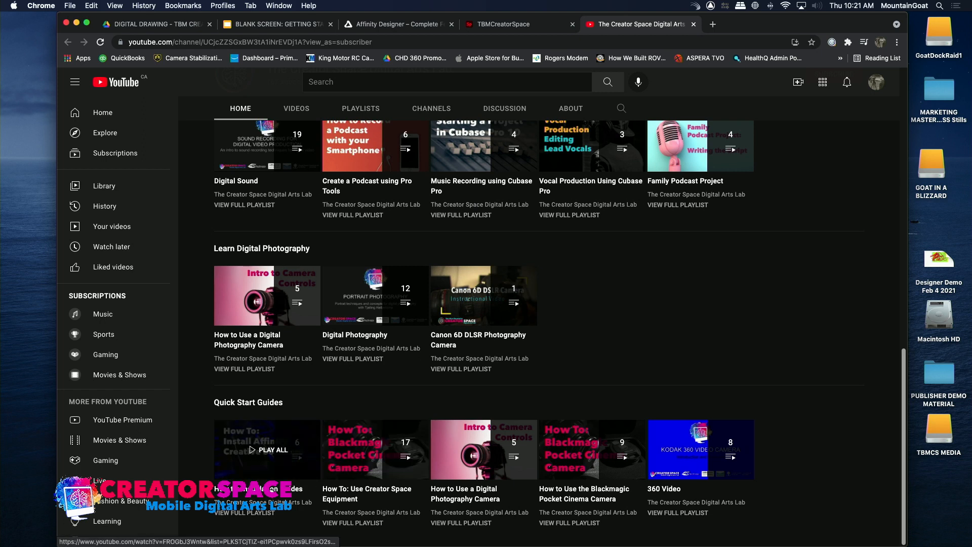
# - Open the Installation Guides playlist and start the video How to Install and Get Started with Affinity Creative Software
pyautogui.click(269, 449)
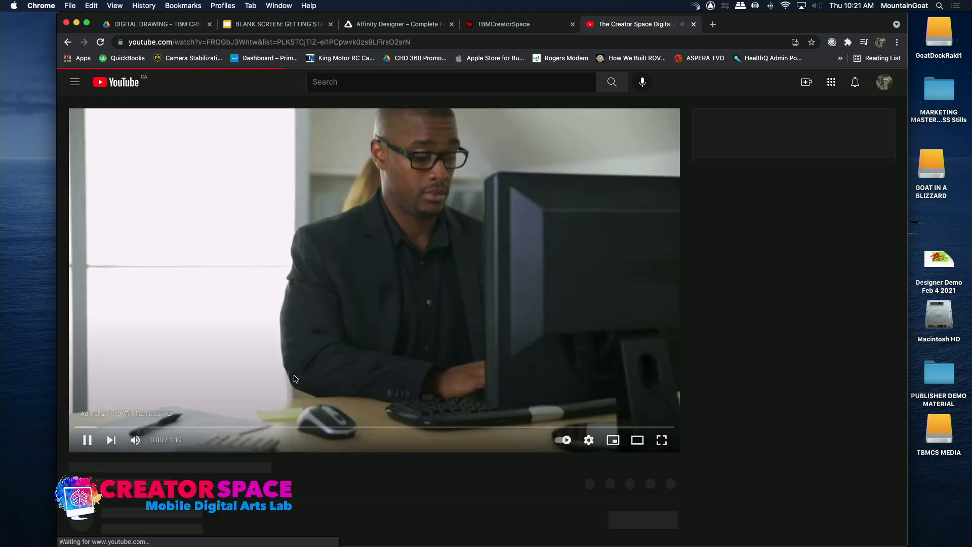
pyautogui.click(113, 435)
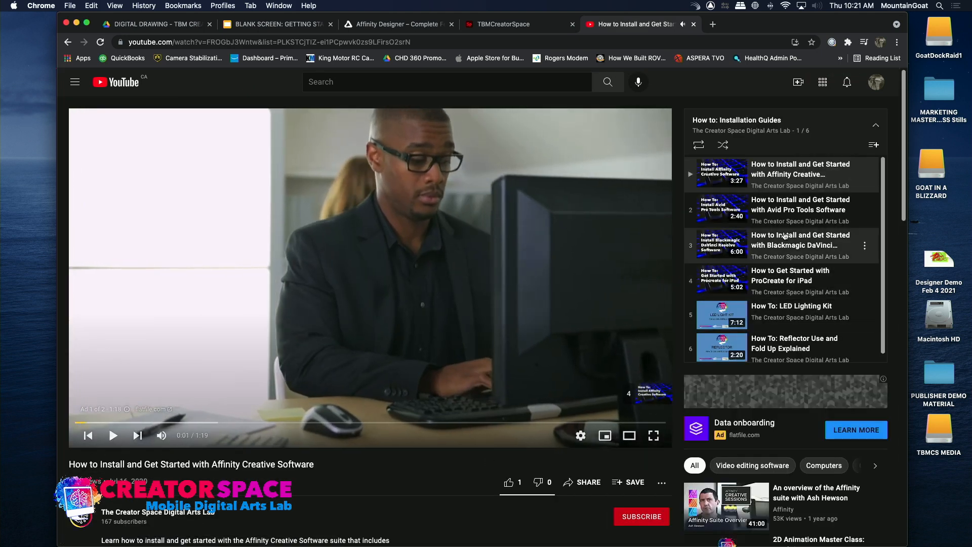
pyautogui.click(772, 172)
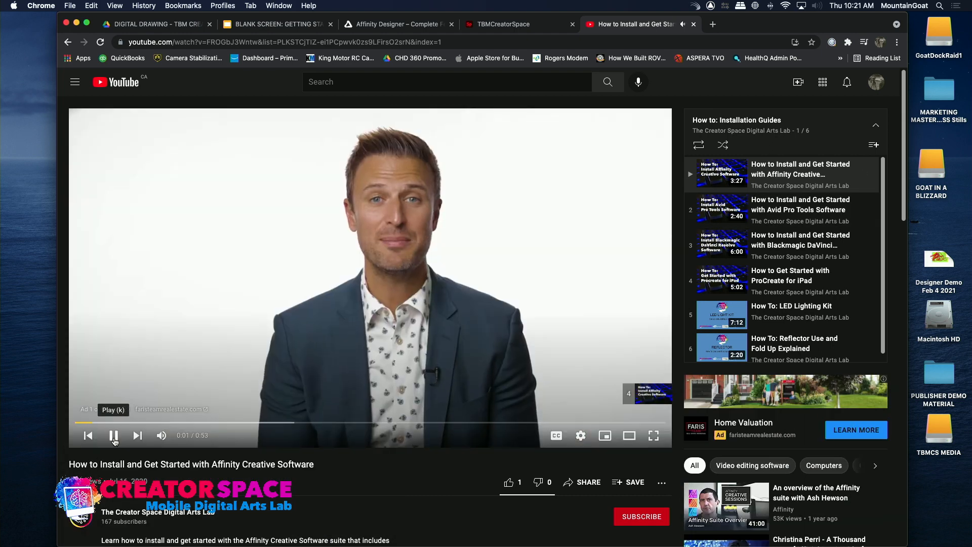
pyautogui.click(113, 436)
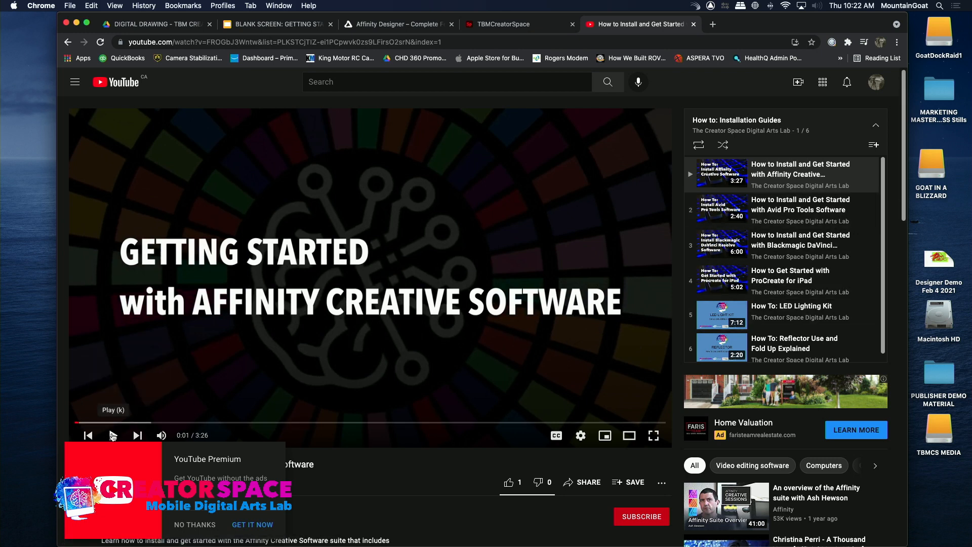
# - Play the Affinity getting-started video and skim through its content at several points along the timeline
pyautogui.click(113, 435)
pyautogui.moveTo(119, 422); pyautogui.dragTo(391, 424)
pyautogui.click(217, 424)
pyautogui.click(439, 422)
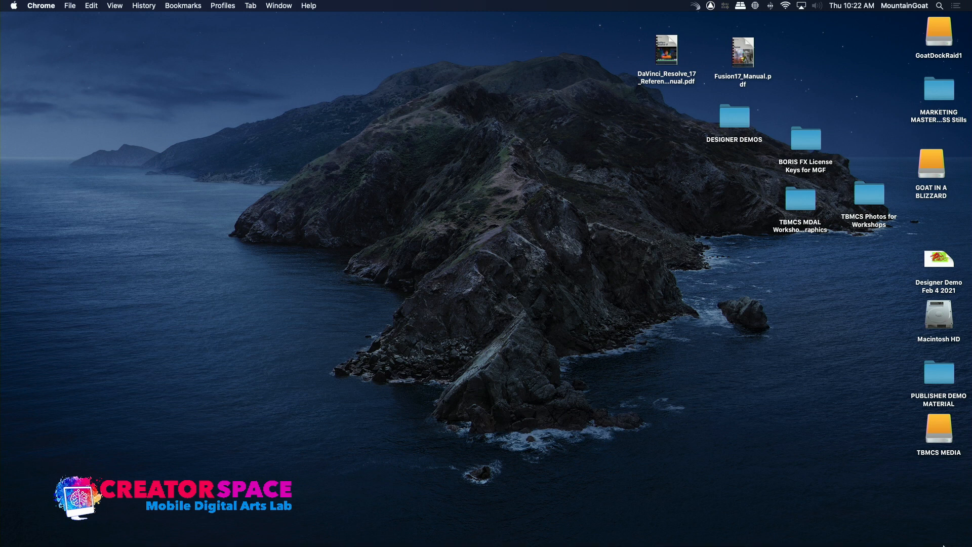
# - Launch Affinity Designer and create a new 8.5 × 11 in document from the Letter print preset
pyautogui.moveTo(943, 545)
pyautogui.moveTo(552, 546)
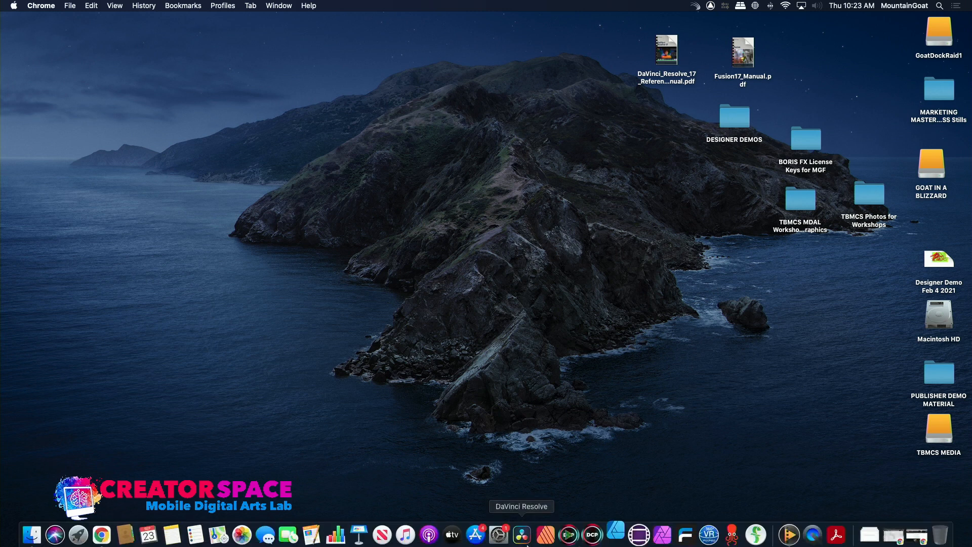
pyautogui.click(614, 534)
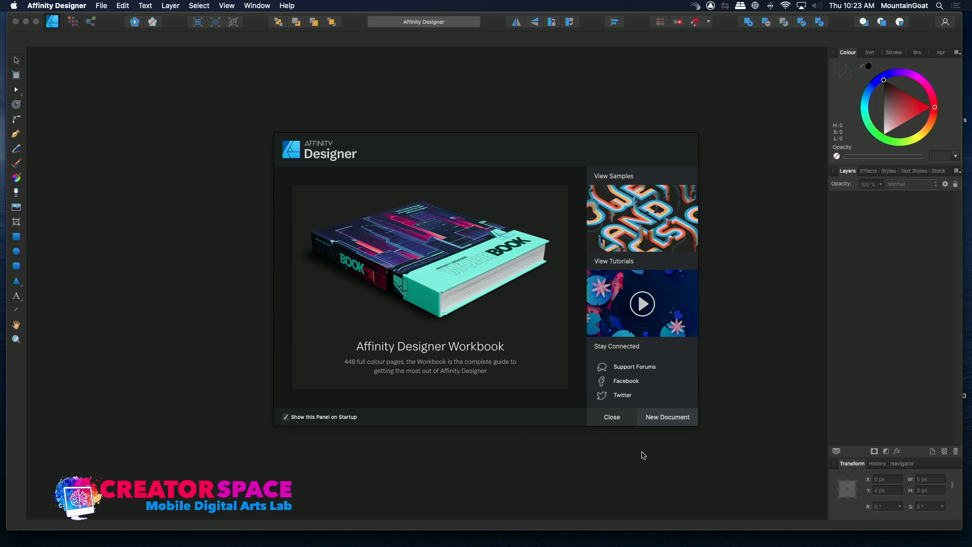
pyautogui.click(661, 419)
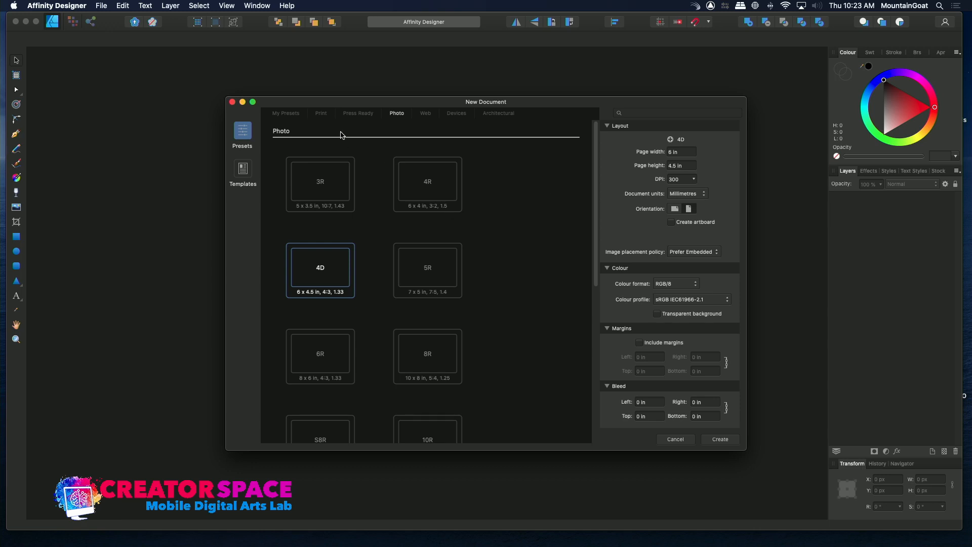
pyautogui.click(321, 114)
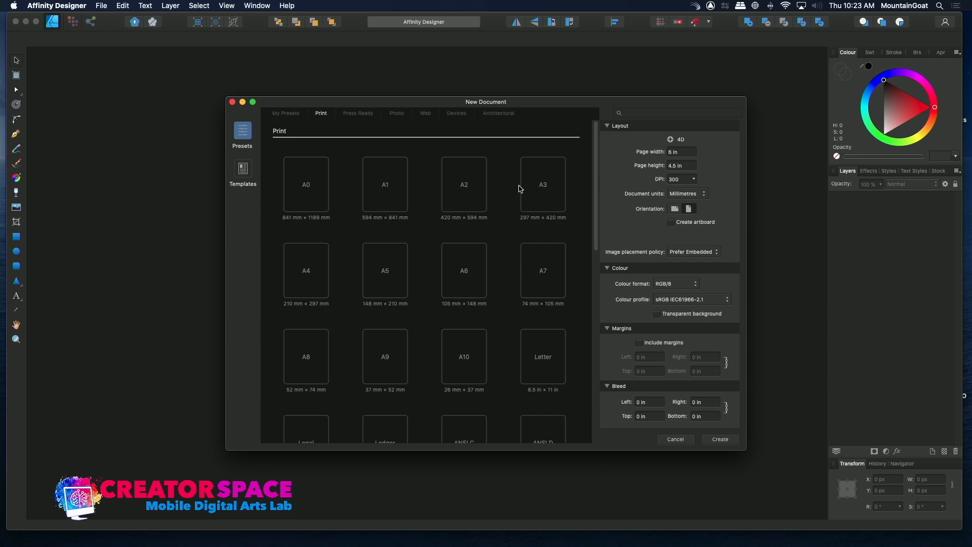
pyautogui.moveTo(594, 204); pyautogui.dragTo(591, 261)
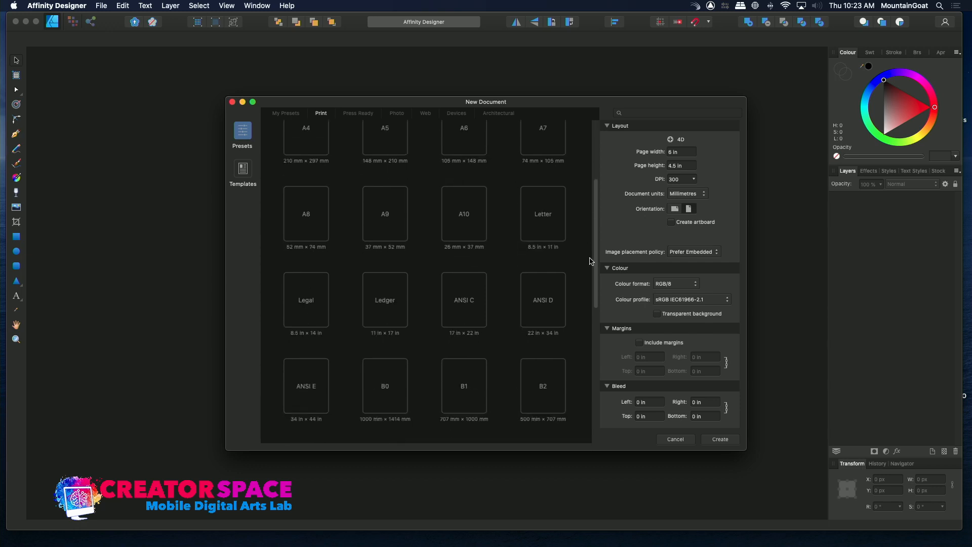
pyautogui.doubleClick(534, 229)
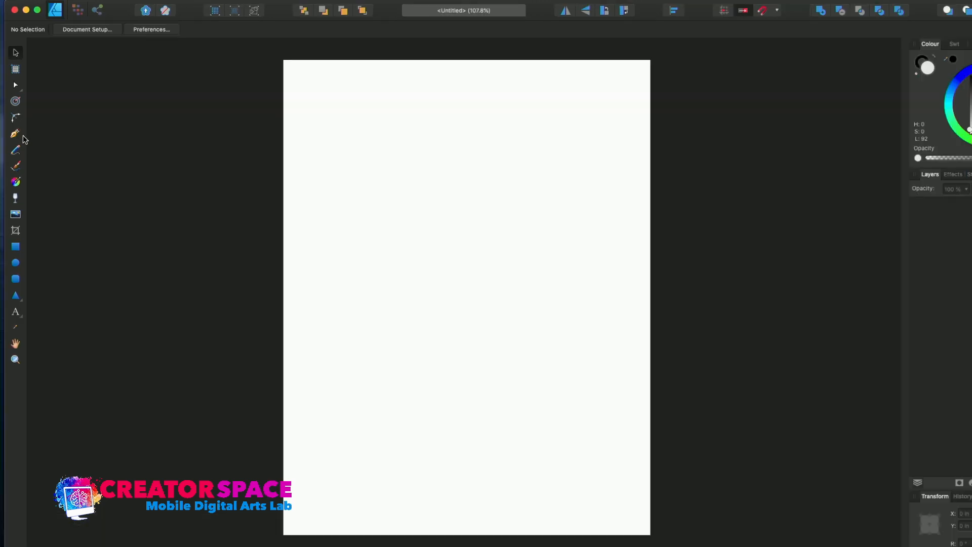
# - Set the fill colour to violet (H 249, S 68, L 58) and draw two overlapping freehand curves with the Pencil tool
pyautogui.click(26, 157)
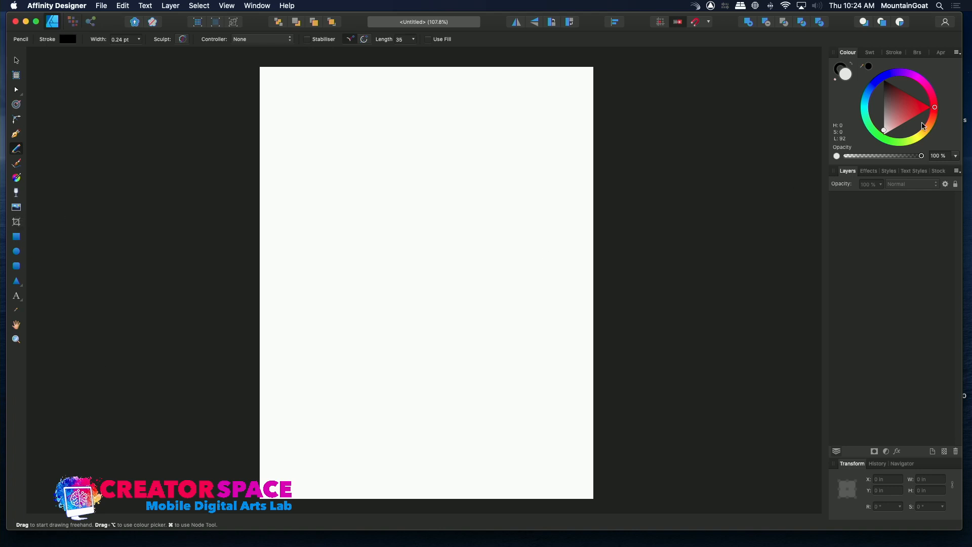
pyautogui.click(907, 108)
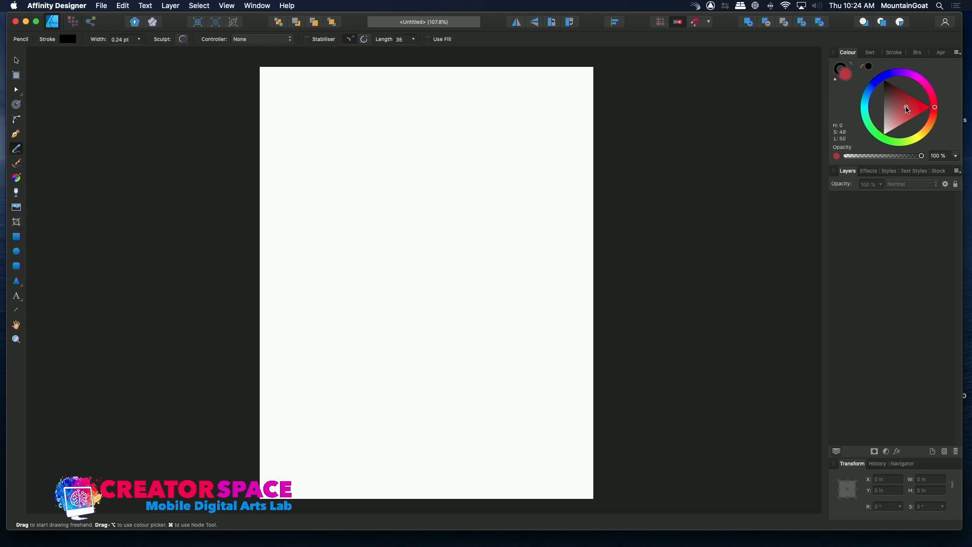
pyautogui.click(921, 79)
pyautogui.moveTo(921, 79); pyautogui.dragTo(887, 75)
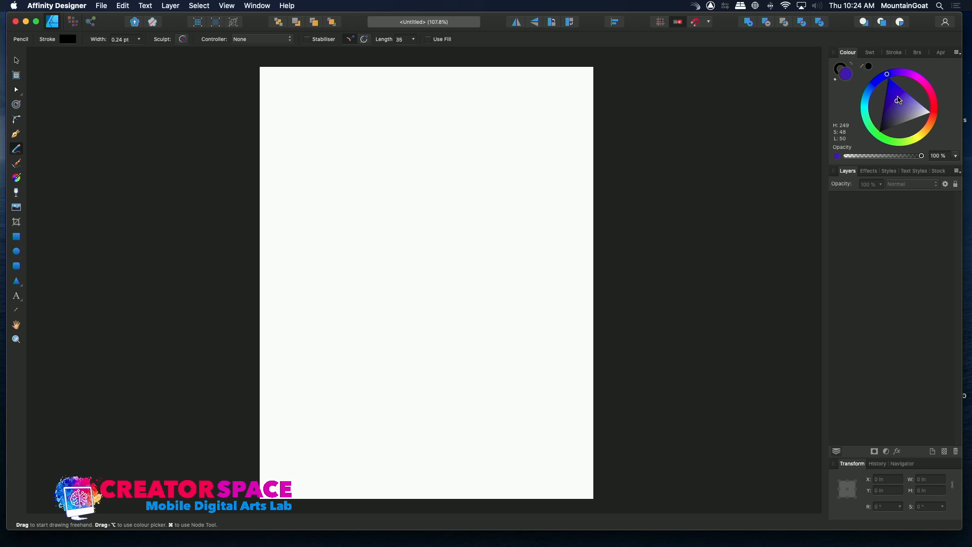
pyautogui.click(899, 95)
pyautogui.moveTo(487, 172)
pyautogui.mouseDown()
pyautogui.moveTo(430, 209)
pyautogui.moveTo(472, 219)
pyautogui.moveTo(447, 177)
pyautogui.moveTo(427, 208)
pyautogui.mouseUp()
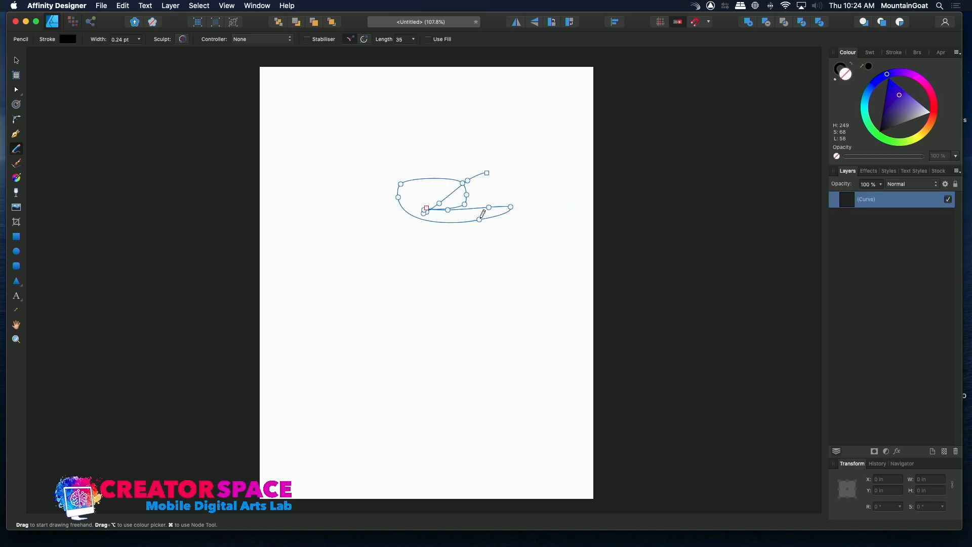
pyautogui.moveTo(498, 155)
pyautogui.mouseDown()
pyautogui.moveTo(369, 202)
pyautogui.moveTo(444, 228)
pyautogui.moveTo(408, 194)
pyautogui.moveTo(432, 215)
pyautogui.mouseUp()
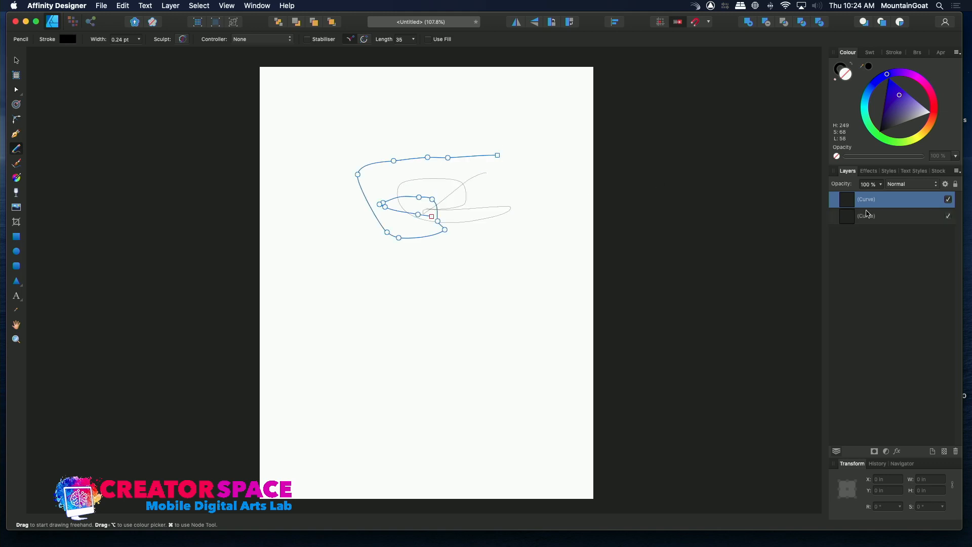
# - Hide both pencil curves and show them again
pyautogui.click(949, 216)
pyautogui.click(931, 242)
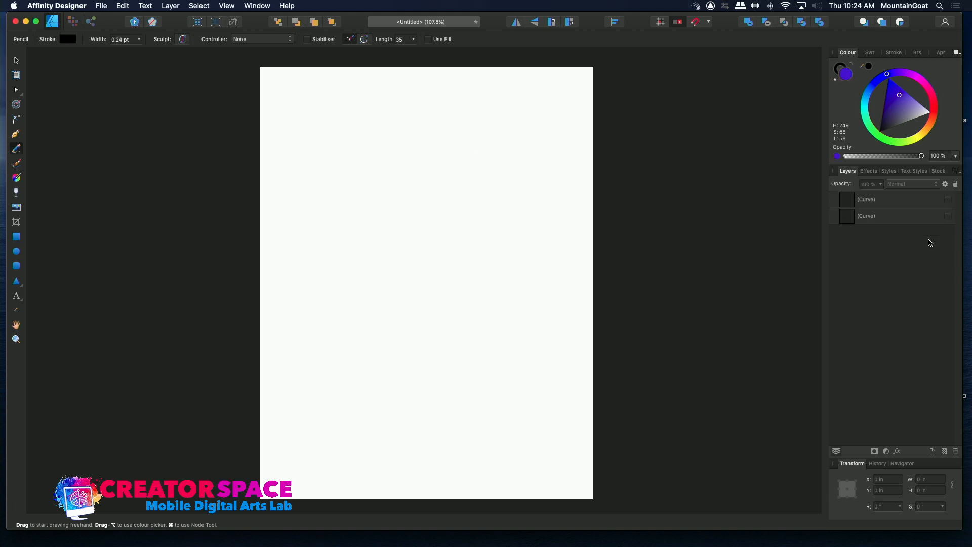
pyautogui.click(950, 200)
pyautogui.click(949, 218)
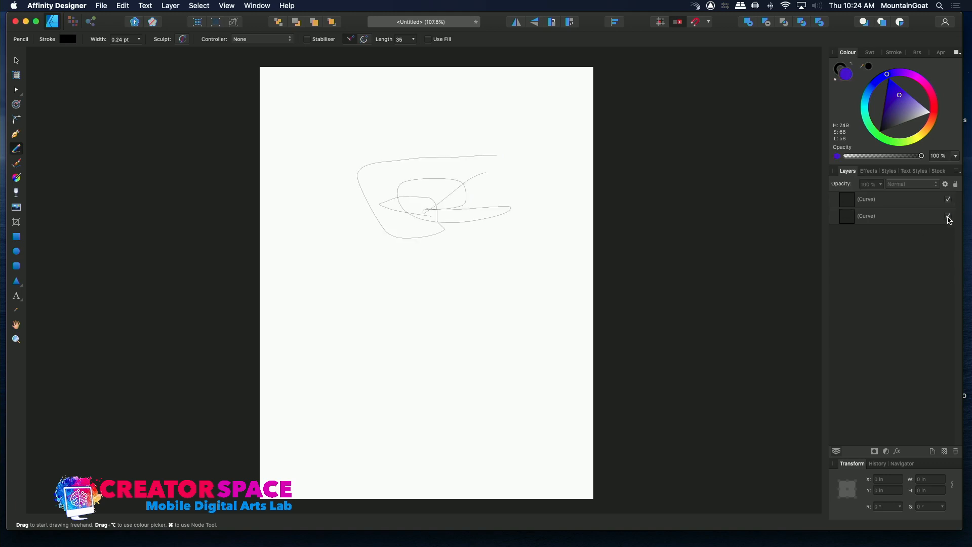
# - Set the fill colour to black and the Pencil stroke colour to blue (H 248, S 66, L 51)
pyautogui.click(869, 69)
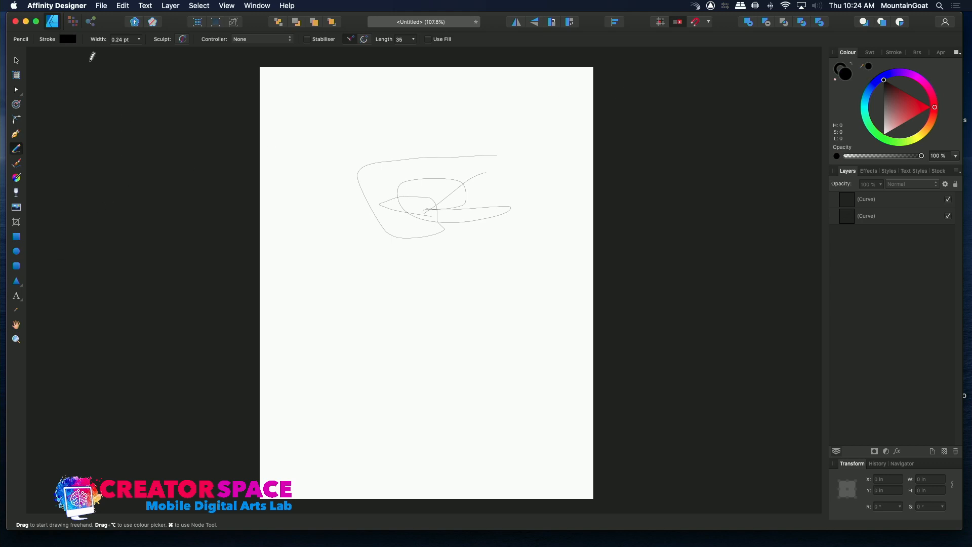
pyautogui.click(69, 40)
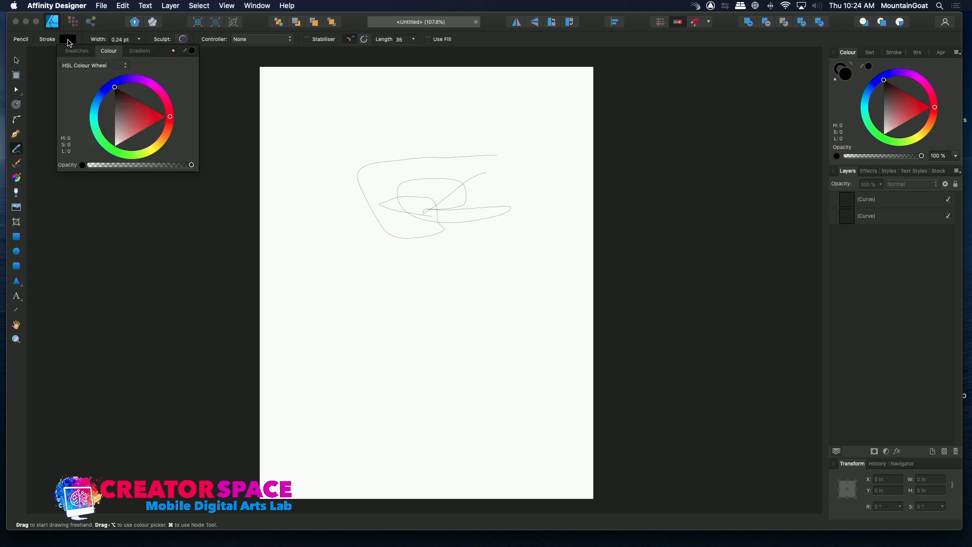
pyautogui.click(121, 89)
pyautogui.moveTo(119, 82); pyautogui.dragTo(130, 111)
pyautogui.moveTo(169, 121)
pyautogui.mouseDown()
pyautogui.moveTo(144, 81)
pyautogui.moveTo(116, 79)
pyautogui.mouseUp()
pyautogui.click(127, 102)
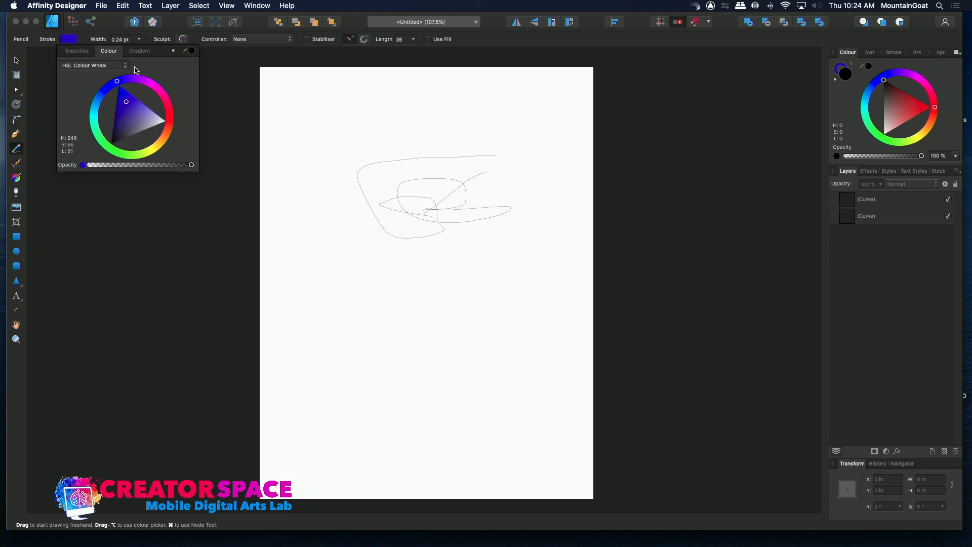
# - Set the Pencil stroke width to 7 pt and draw a nearly horizontal freehand line above the thin curves
pyautogui.click(138, 40)
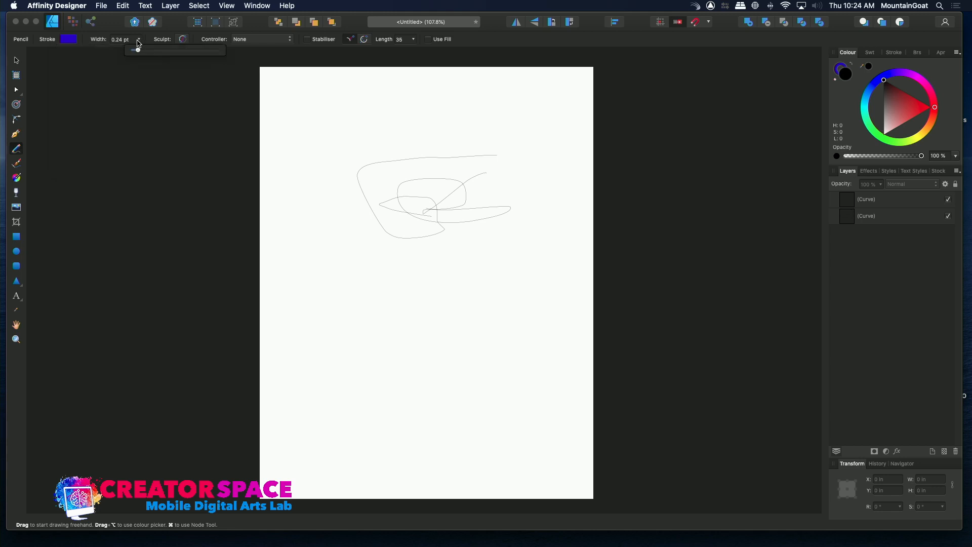
pyautogui.moveTo(138, 50); pyautogui.dragTo(163, 50)
pyautogui.moveTo(306, 142); pyautogui.dragTo(449, 138)
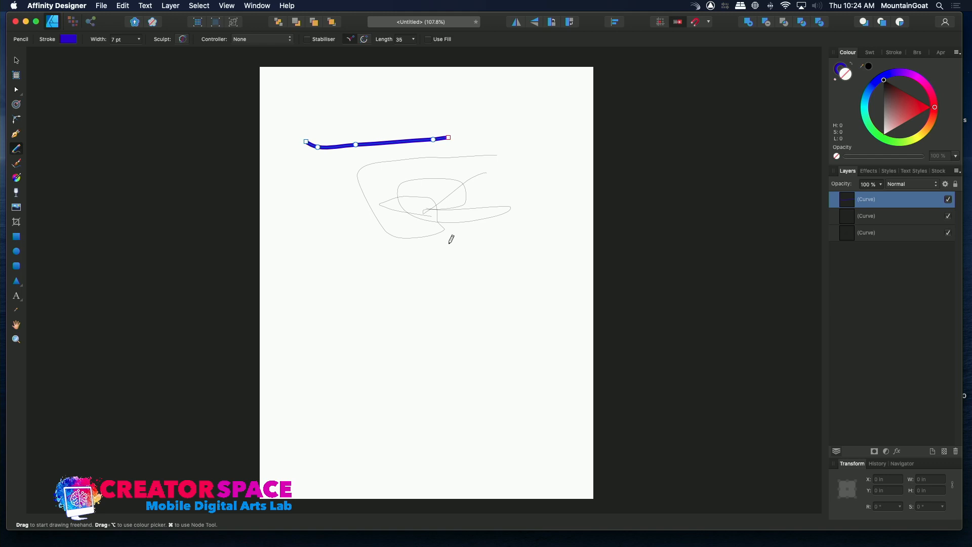
# - Toggle the blue line's visibility off and on, and move the line slightly up and right to about X 1.36 in, Y 1.61 in
pyautogui.click(949, 201)
pyautogui.click(949, 201)
pyautogui.click(16, 60)
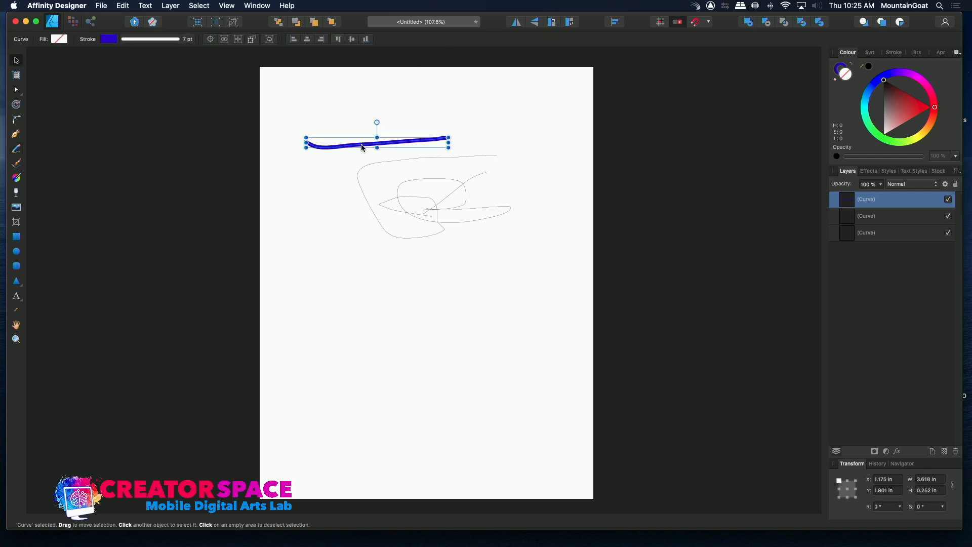
pyautogui.moveTo(382, 141)
pyautogui.mouseDown()
pyautogui.moveTo(436, 138)
pyautogui.moveTo(398, 98)
pyautogui.moveTo(413, 121)
pyautogui.moveTo(391, 142)
pyautogui.mouseUp()
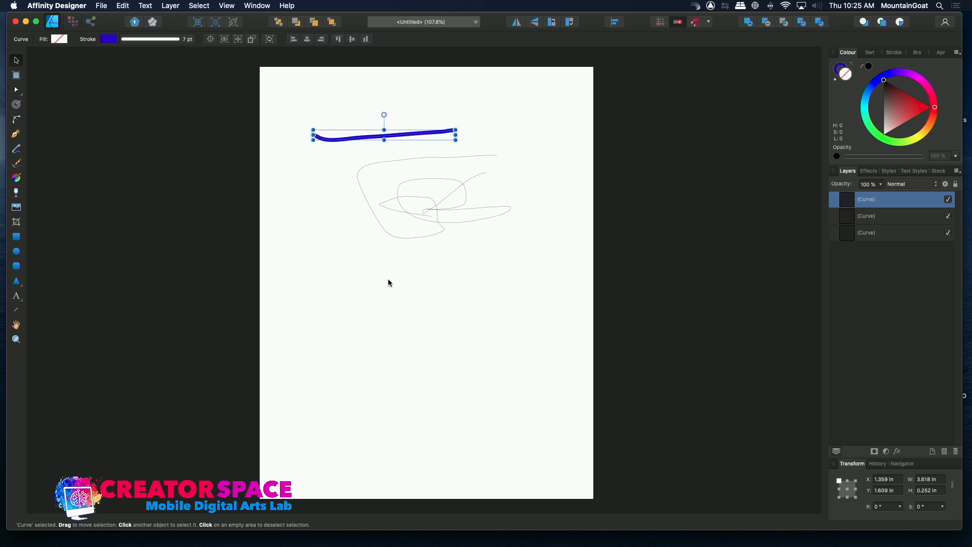
# - Sketch a simple face below the thin curves with the Pencil tool, including eyes with pupils, nose, mouth and two ears
pyautogui.click(16, 150)
pyautogui.moveTo(372, 270)
pyautogui.mouseDown()
pyautogui.moveTo(403, 267)
pyautogui.moveTo(381, 268)
pyautogui.moveTo(420, 278)
pyautogui.moveTo(427, 316)
pyautogui.moveTo(427, 293)
pyautogui.moveTo(414, 353)
pyautogui.moveTo(447, 349)
pyautogui.mouseUp()
pyautogui.moveTo(471, 264)
pyautogui.mouseDown()
pyautogui.moveTo(497, 249)
pyautogui.moveTo(487, 291)
pyautogui.mouseUp()
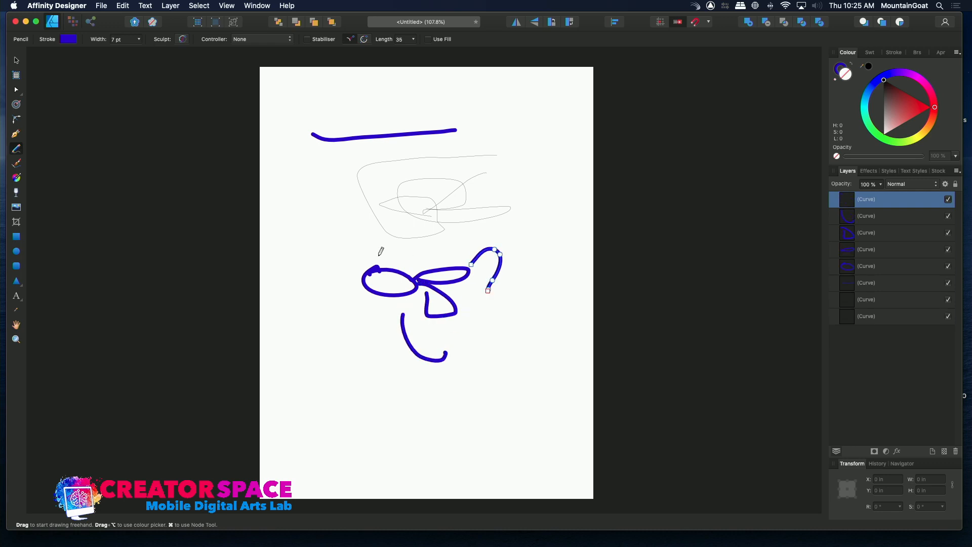
pyautogui.moveTo(361, 272)
pyautogui.mouseDown()
pyautogui.moveTo(321, 249)
pyautogui.moveTo(344, 321)
pyautogui.mouseUp()
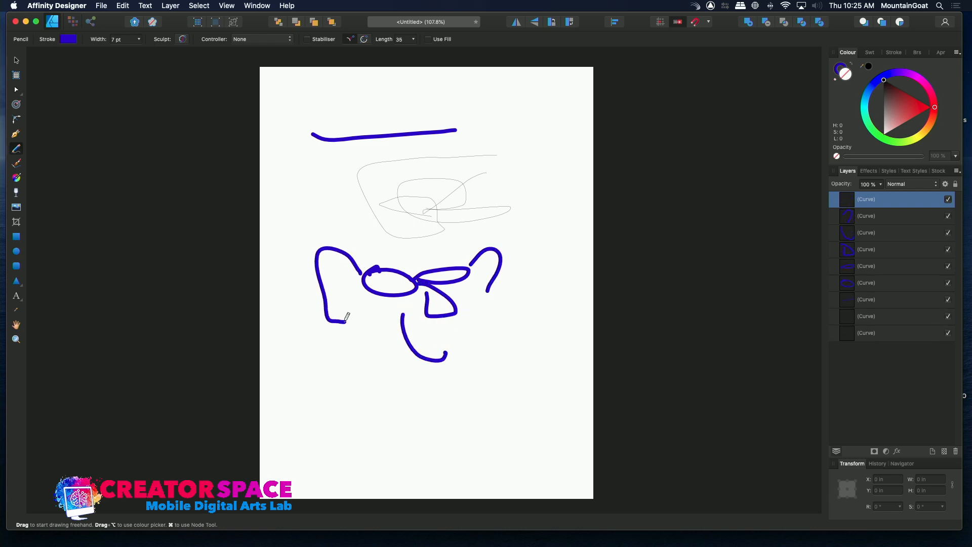
pyautogui.moveTo(389, 282); pyautogui.dragTo(447, 276)
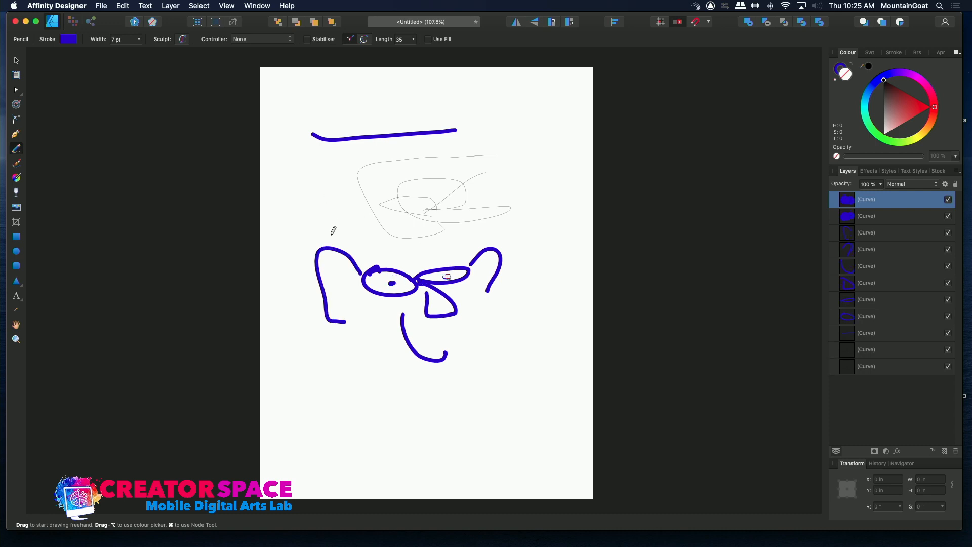
# - Add a new layer and draw three freehand shapes on it with the blue 7 pt Pencil, to the right of the thin curves
pyautogui.click(17, 61)
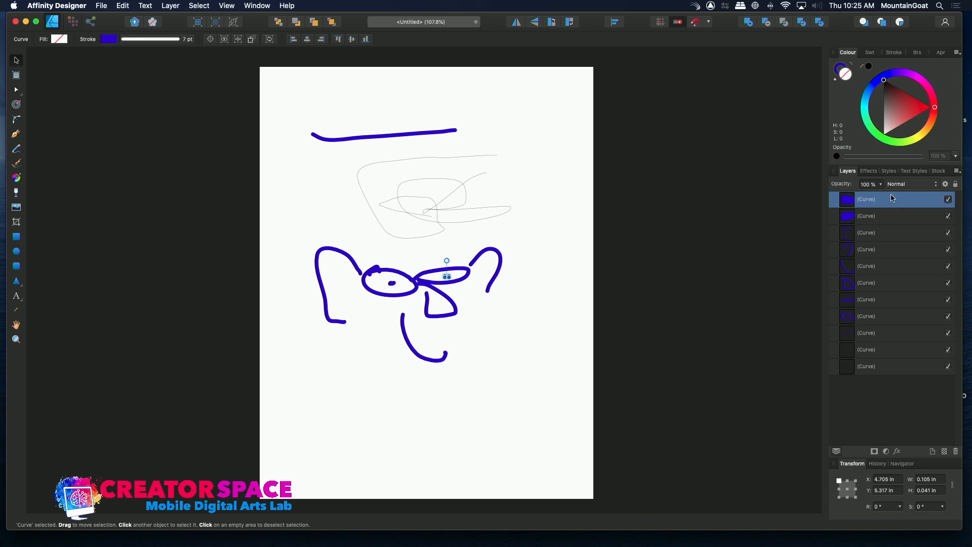
pyautogui.click(934, 452)
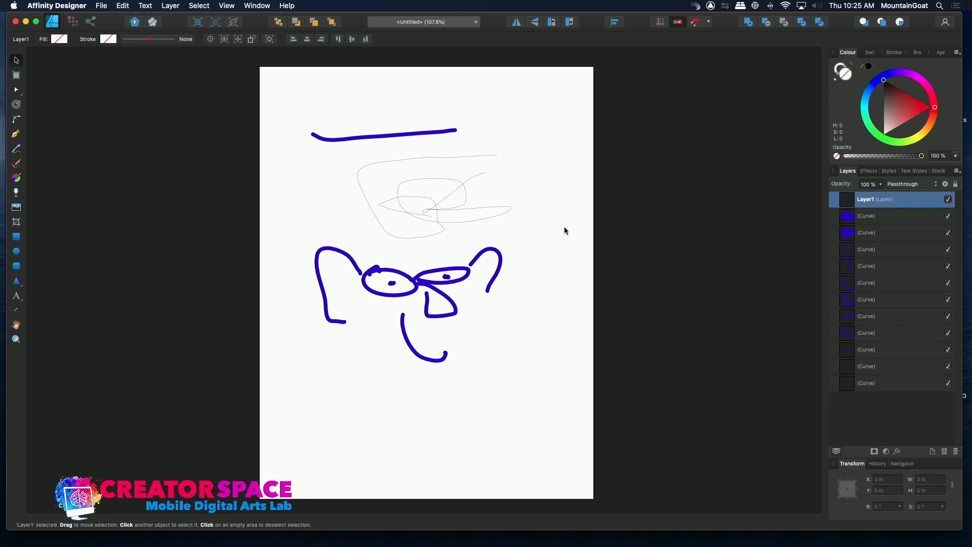
pyautogui.click(16, 149)
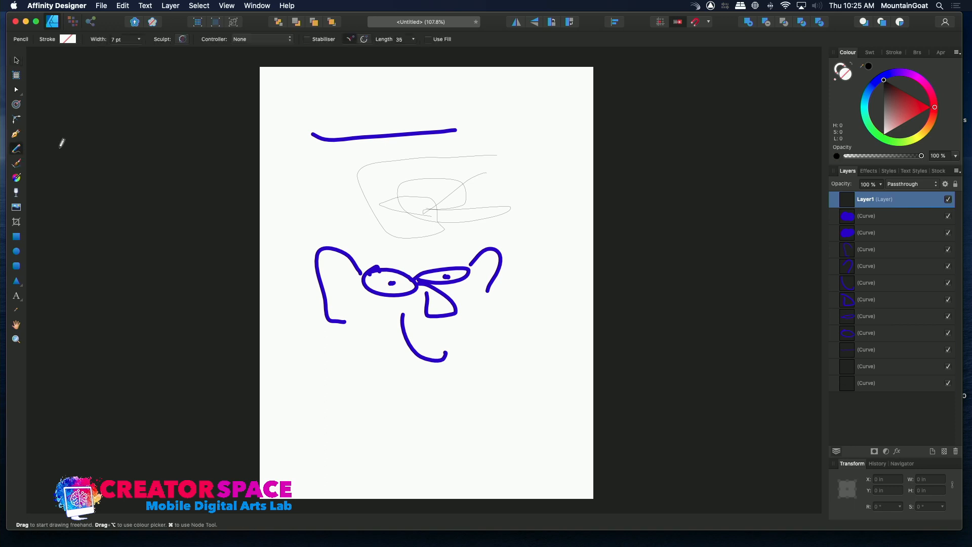
pyautogui.moveTo(490, 147)
pyautogui.mouseDown()
pyautogui.moveTo(465, 169)
pyautogui.moveTo(492, 164)
pyautogui.moveTo(549, 185)
pyautogui.moveTo(530, 191)
pyautogui.moveTo(544, 214)
pyautogui.moveTo(526, 199)
pyautogui.moveTo(503, 216)
pyautogui.mouseUp()
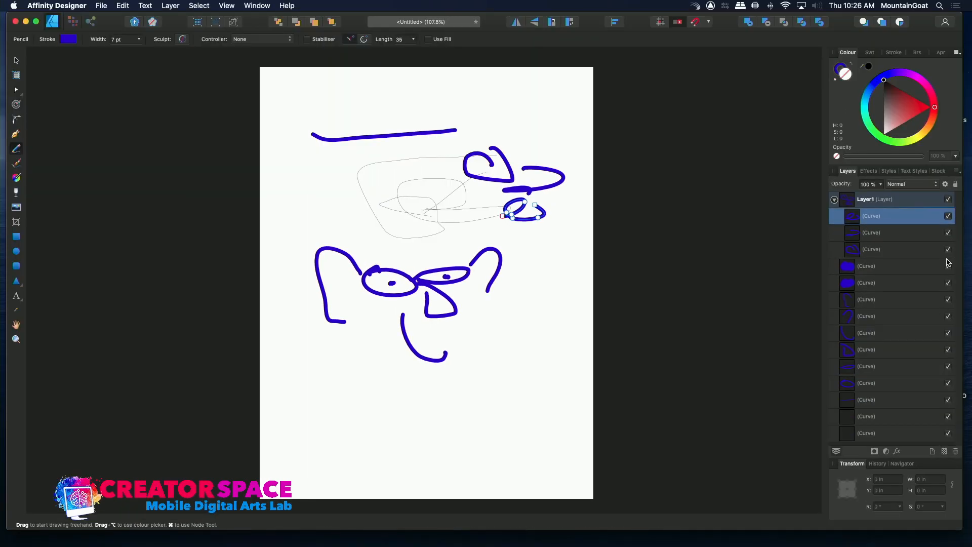
# - Collapse and expand Layer1's contents repeatedly, leaving the layer collapsed
pyautogui.click(835, 200)
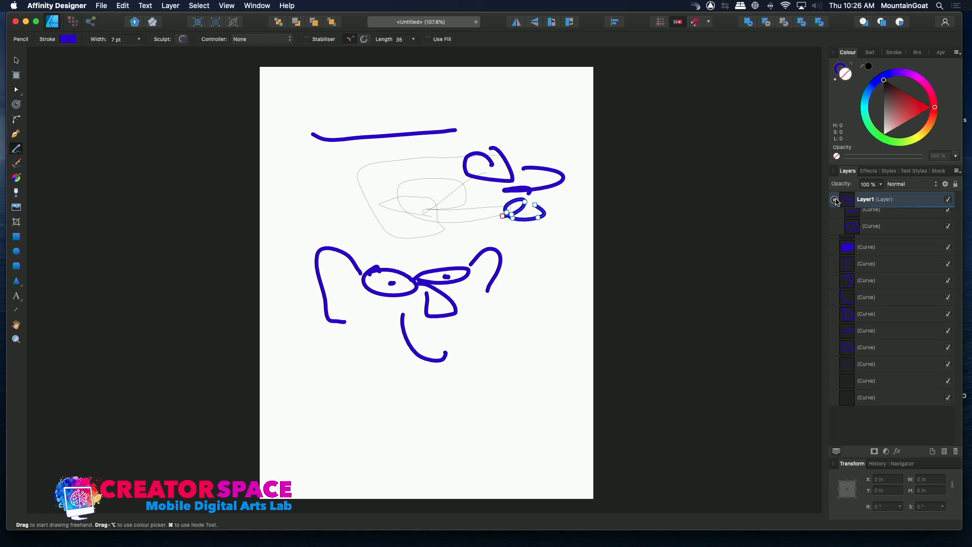
pyautogui.click(835, 200)
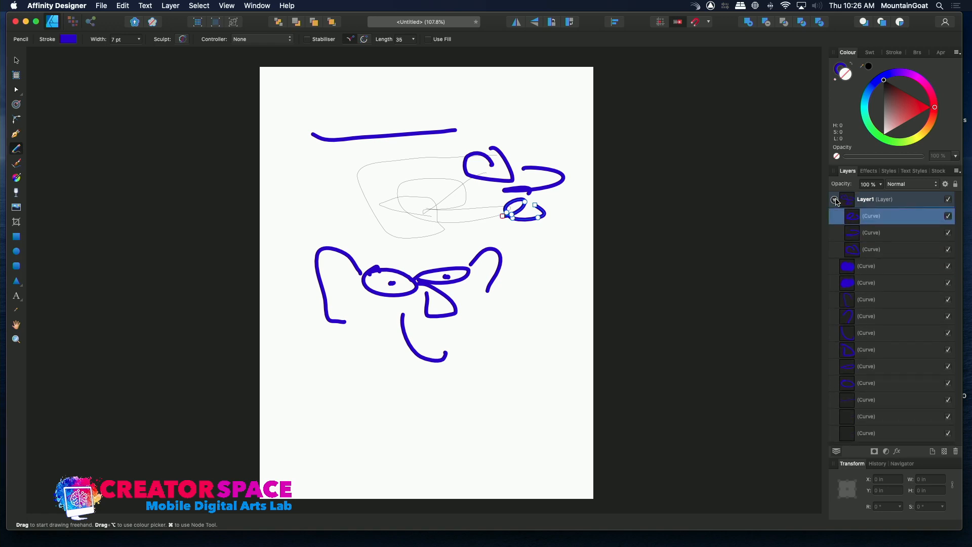
pyautogui.click(835, 200)
pyautogui.click(835, 200)
pyautogui.click(836, 200)
pyautogui.click(835, 200)
pyautogui.click(835, 200)
# - Toggle Layer1's visibility off and on several times, leaving the layer shown
pyautogui.click(950, 200)
pyautogui.click(949, 200)
pyautogui.click(949, 201)
pyautogui.click(949, 200)
pyautogui.click(950, 201)
pyautogui.click(949, 200)
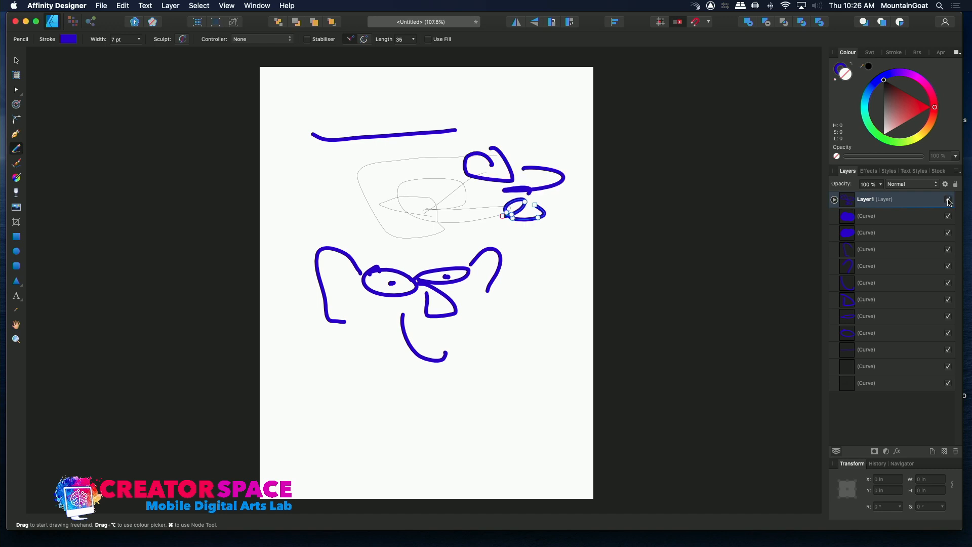
pyautogui.click(950, 201)
pyautogui.click(949, 201)
pyautogui.click(949, 201)
pyautogui.click(950, 200)
# - Hide the five uppermost loose curves below Layer1 one by one and turn them back on from the lowest upward
pyautogui.click(950, 218)
pyautogui.click(949, 250)
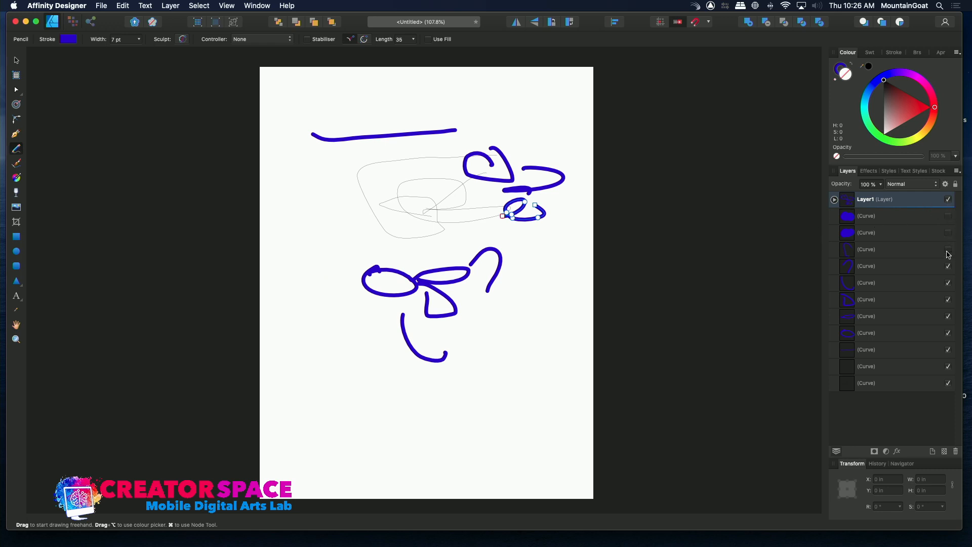
pyautogui.click(950, 266)
pyautogui.click(950, 284)
pyautogui.click(949, 283)
pyautogui.click(949, 266)
pyautogui.click(949, 250)
pyautogui.click(949, 233)
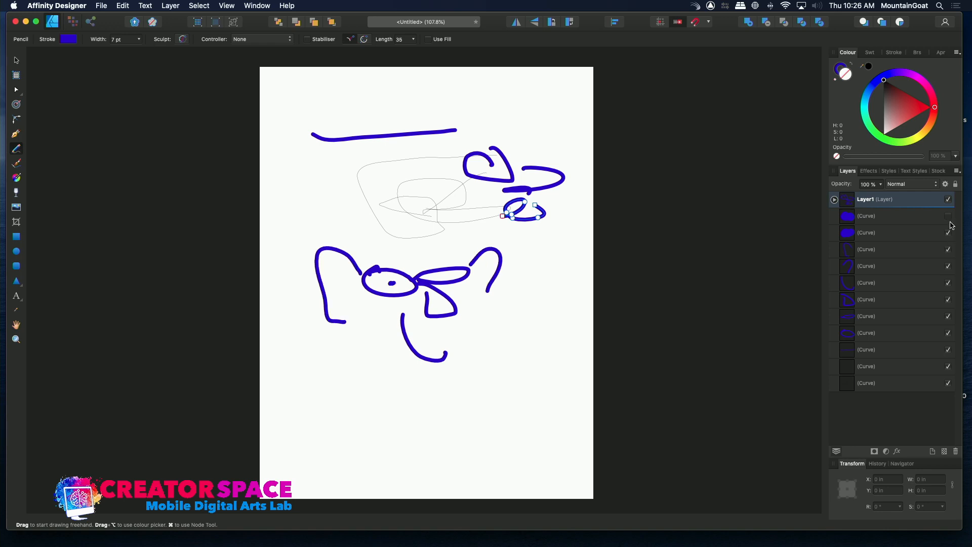
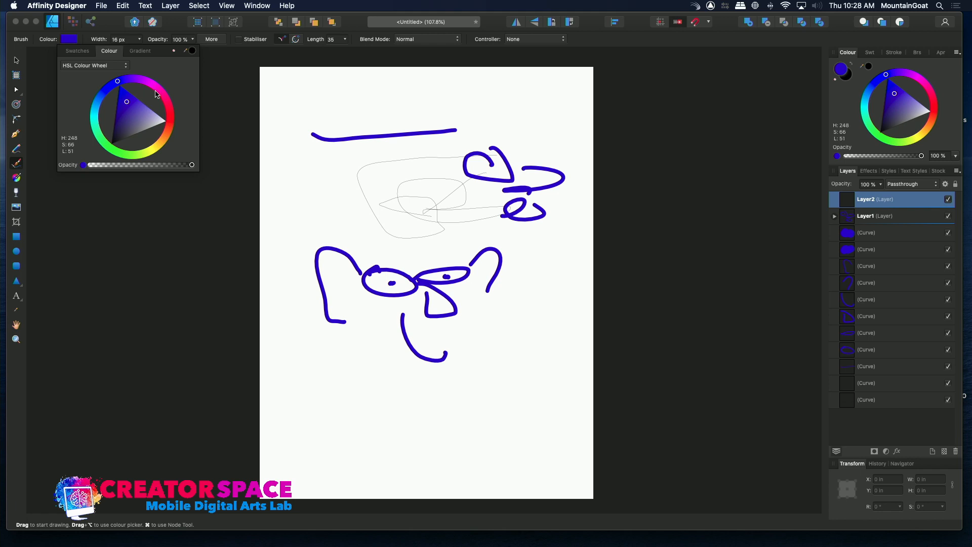
# - Try a short diagonal red brush stroke 85 px wide left of the thin curves, and undo it
pyautogui.click(139, 40)
pyautogui.moveTo(139, 51); pyautogui.dragTo(172, 52)
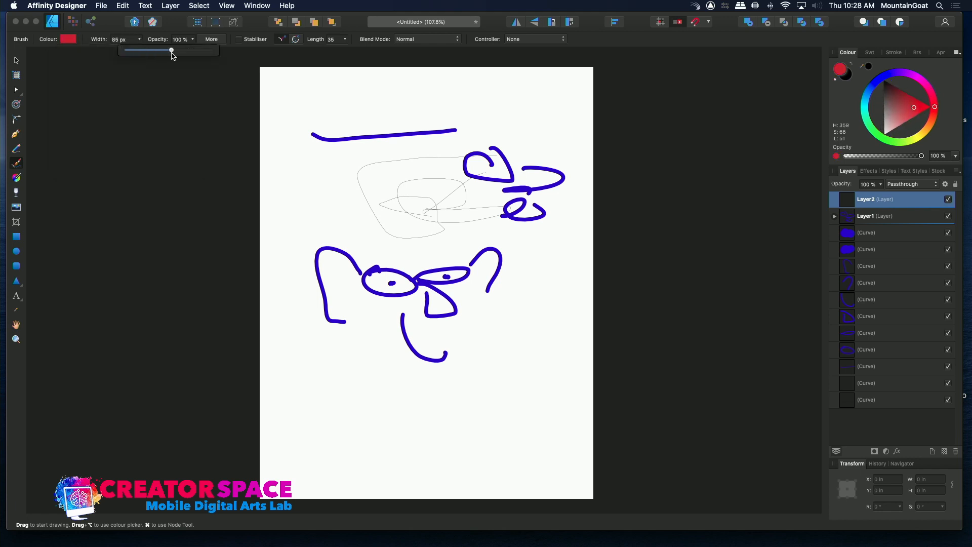
pyautogui.moveTo(308, 161); pyautogui.dragTo(352, 209)
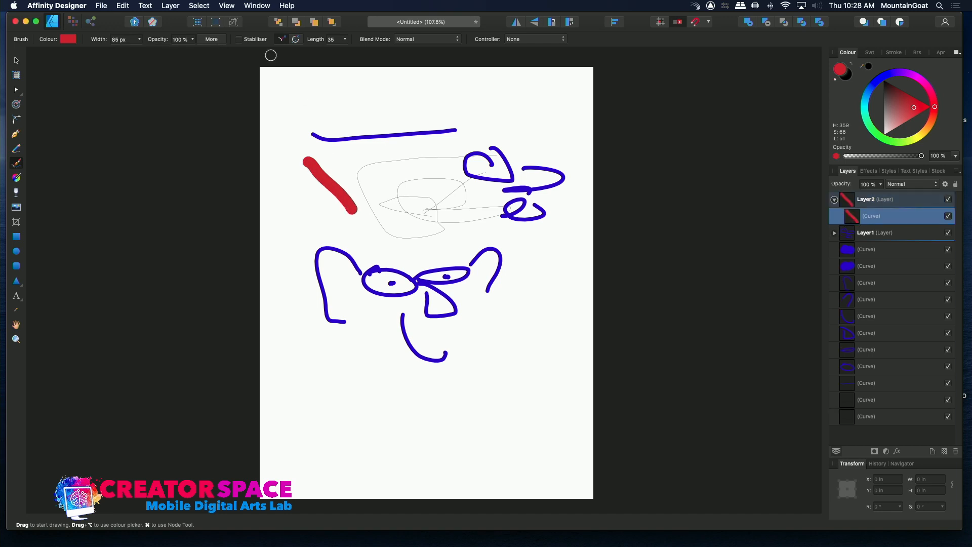
pyautogui.press('super+z')
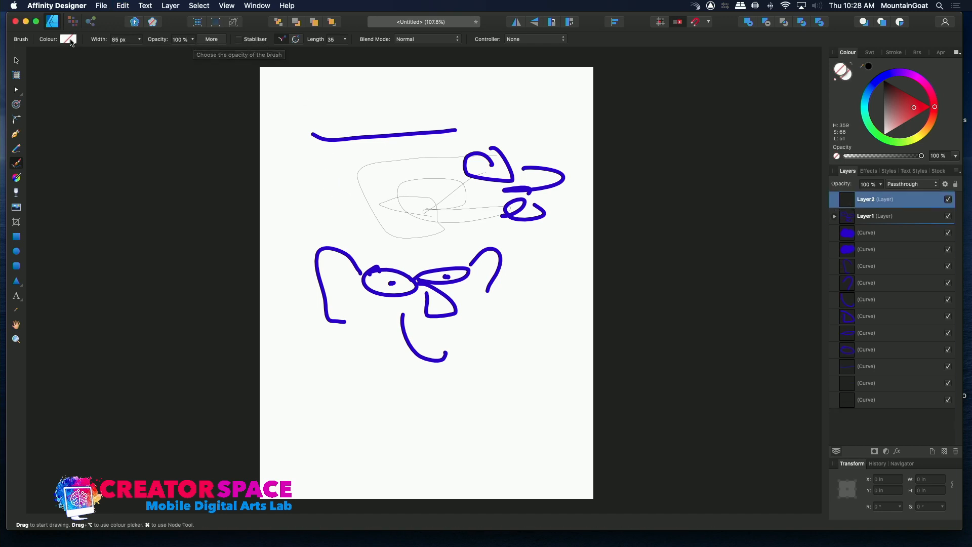
# - Examine the brush's stroke settings, including its pressure controller and pressure profile, and the available blend modes without changing them
pyautogui.click(69, 39)
pyautogui.click(97, 41)
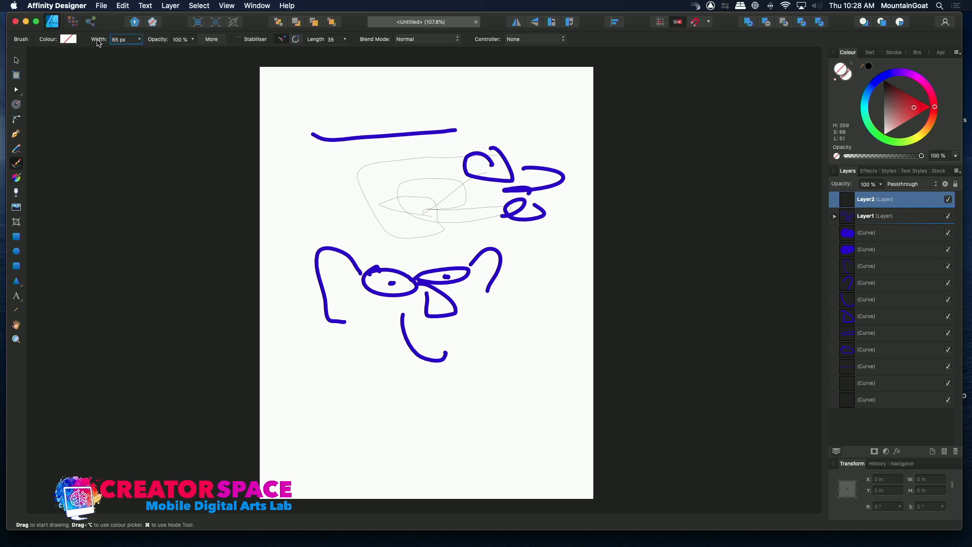
pyautogui.click(212, 40)
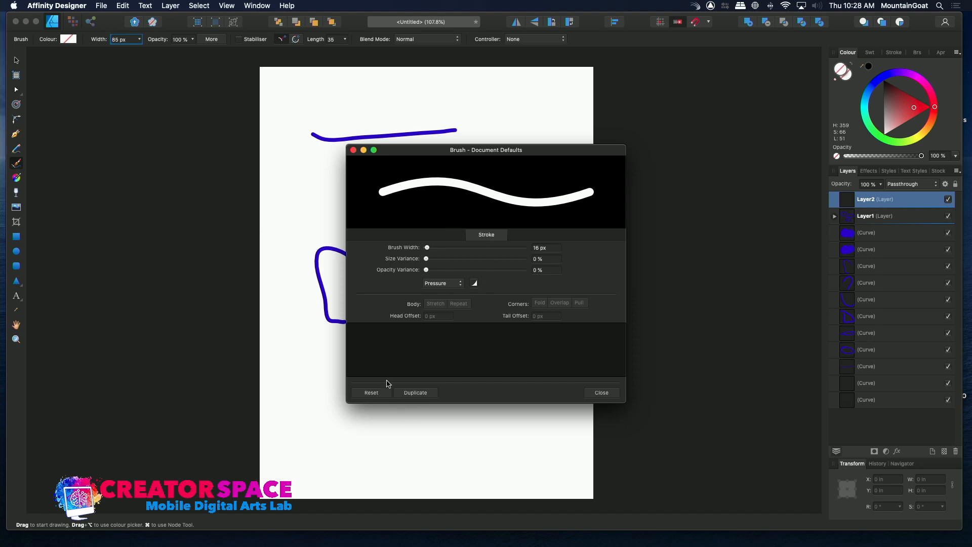
pyautogui.click(461, 284)
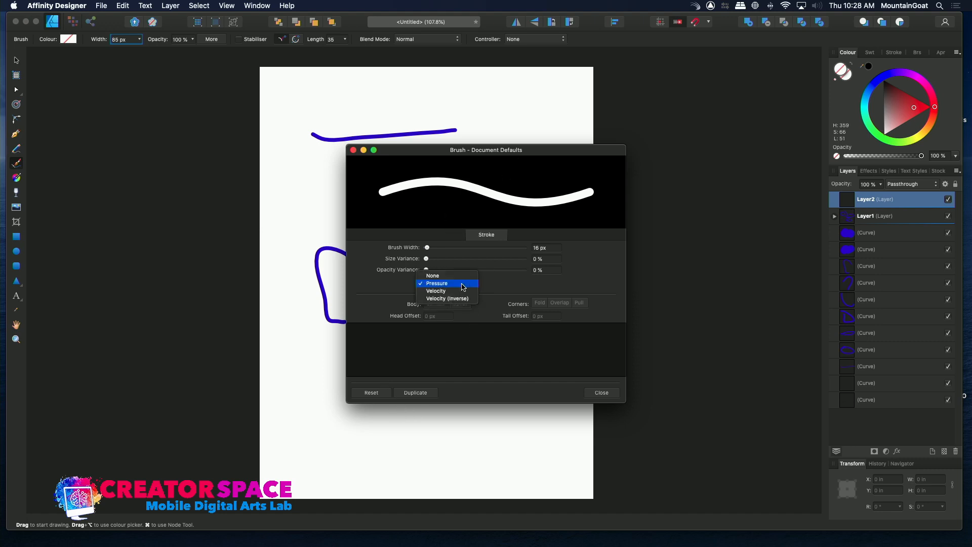
pyautogui.click(461, 285)
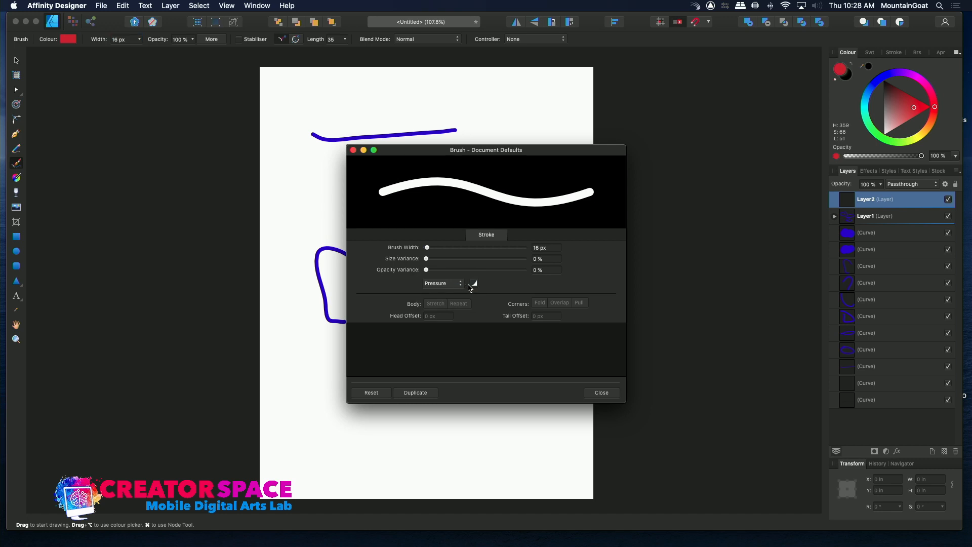
pyautogui.click(474, 283)
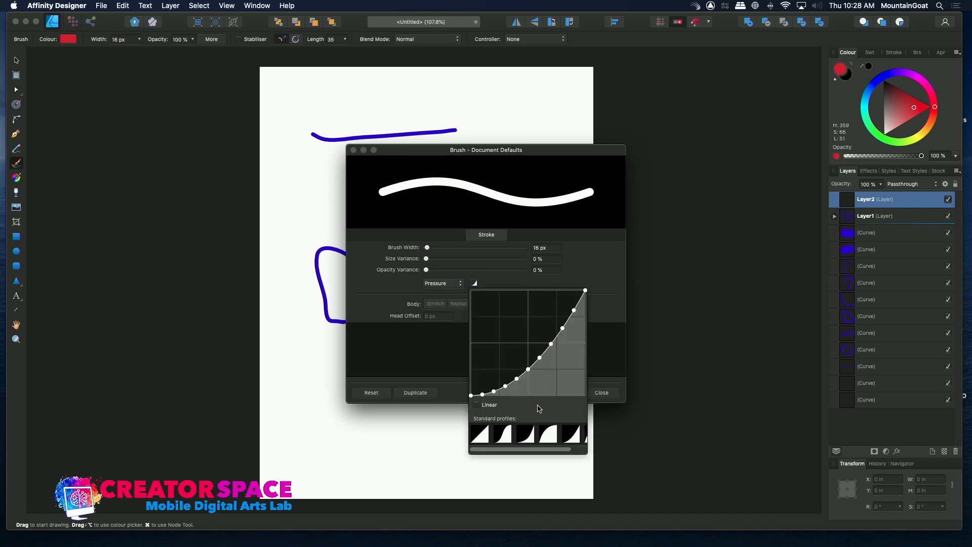
pyautogui.click(398, 336)
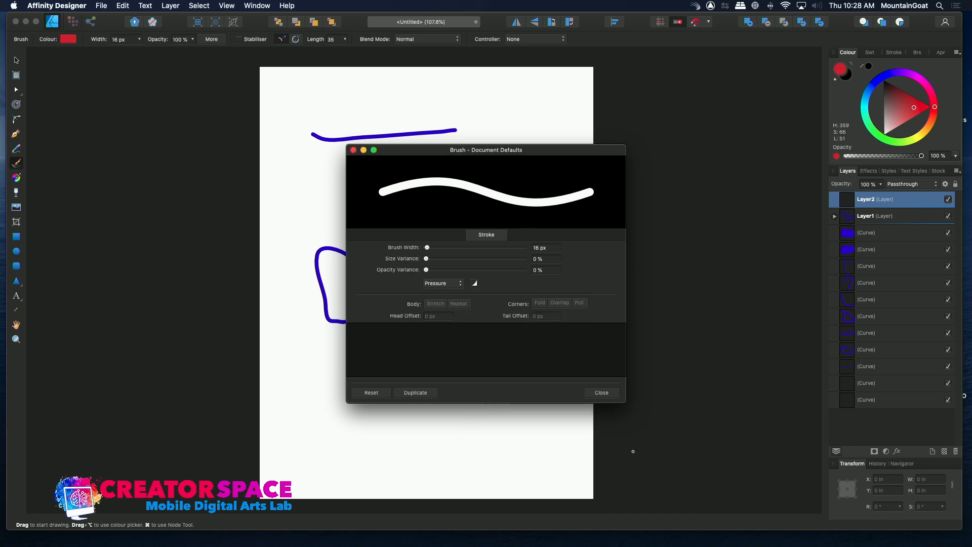
pyautogui.click(602, 392)
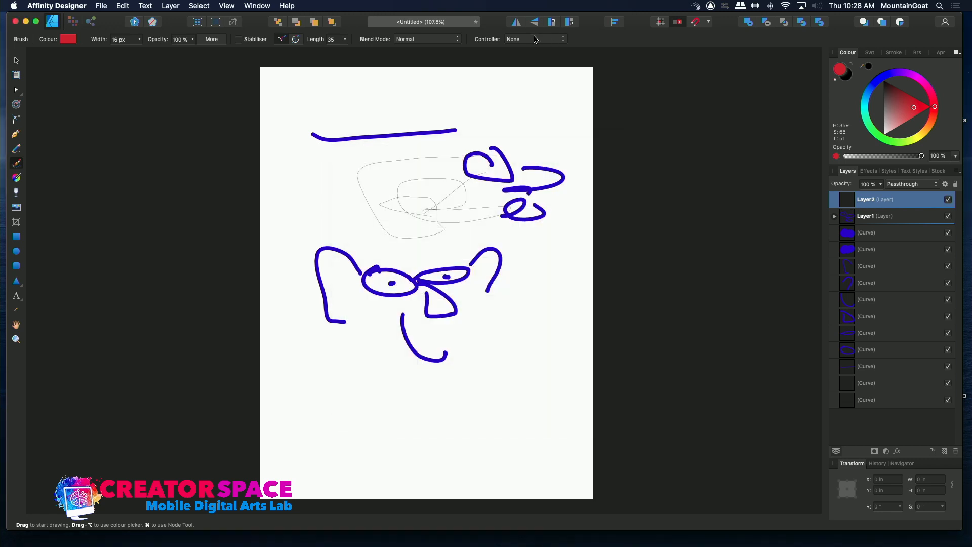
pyautogui.click(424, 40)
pyautogui.click(424, 39)
# - Draw a looping red 7 pt curve with the Pen tool on Layer2, crossing the thin curves and ending above the long blue line
pyautogui.click(16, 133)
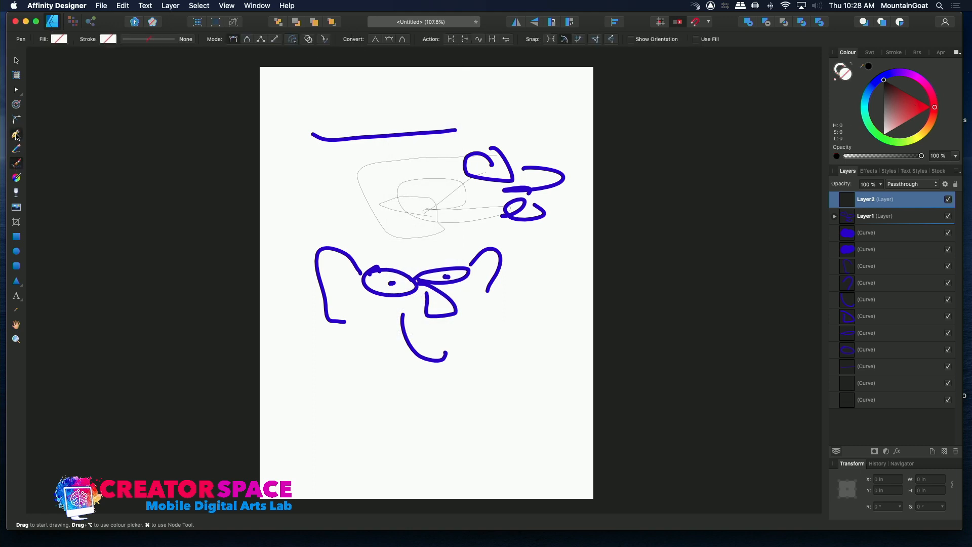
pyautogui.moveTo(306, 163); pyautogui.dragTo(405, 264)
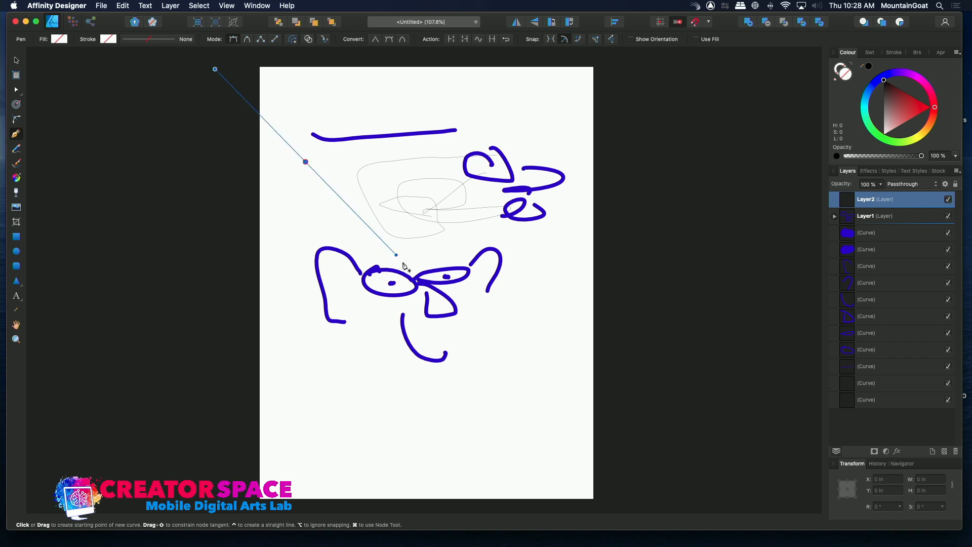
pyautogui.moveTo(358, 212); pyautogui.dragTo(350, 164)
pyautogui.moveTo(443, 265); pyautogui.dragTo(521, 270)
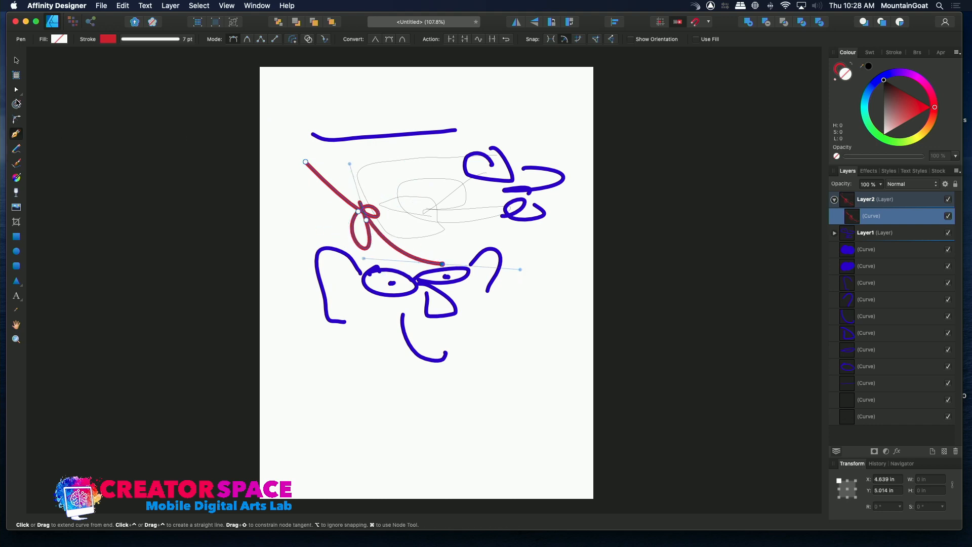
pyautogui.click(16, 120)
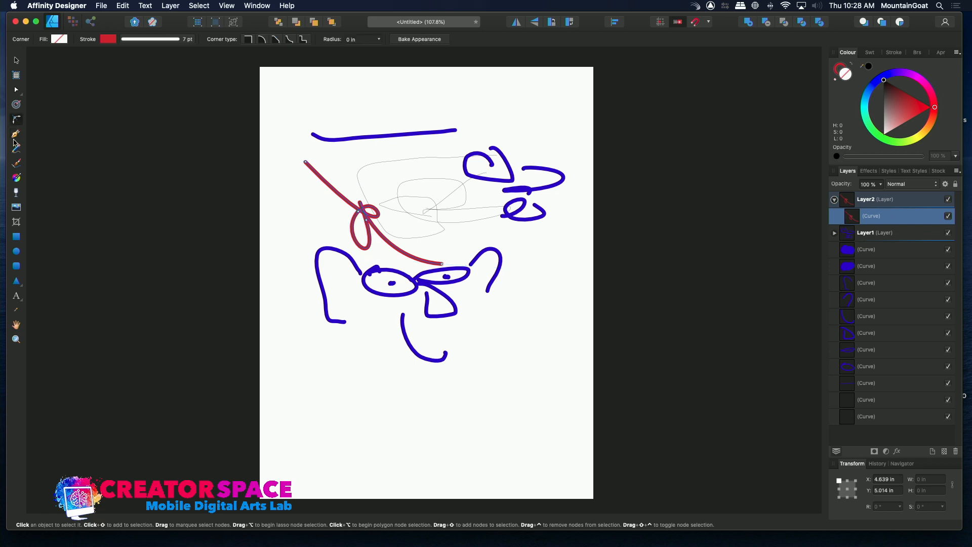
pyautogui.click(16, 134)
pyautogui.moveTo(366, 103); pyautogui.dragTo(532, 138)
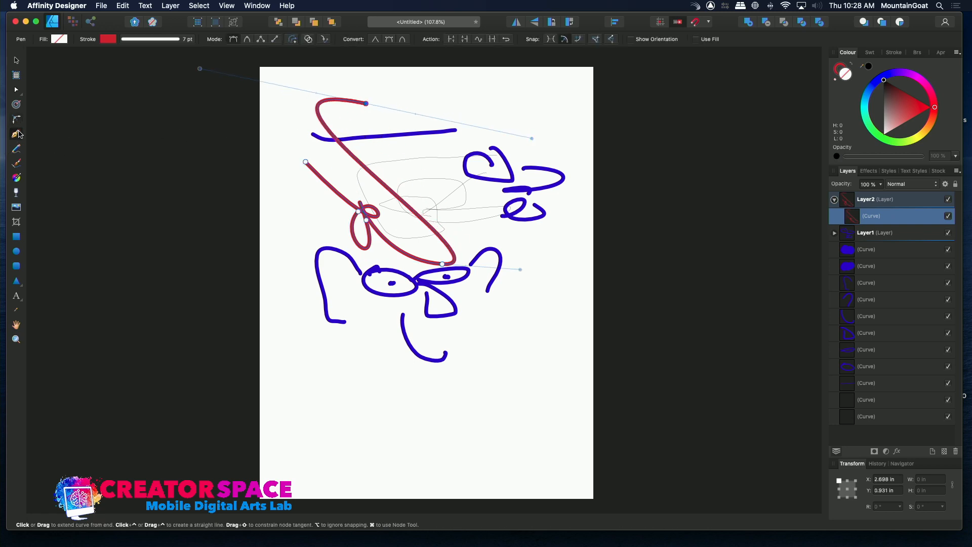
# - Apply a roughly vertical linear gradient fill to the red curve, running from above the long blue line down to the small loop
pyautogui.click(14, 149)
pyautogui.click(14, 181)
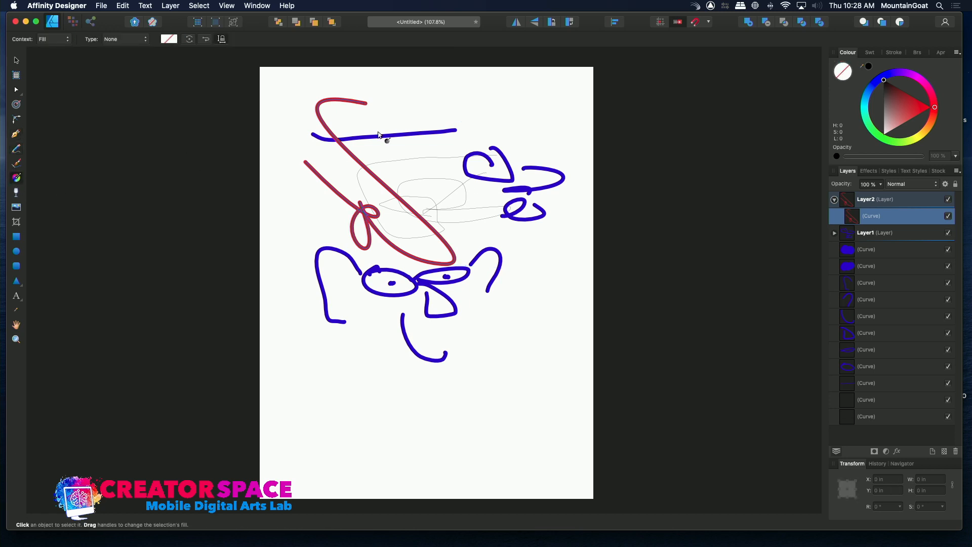
pyautogui.moveTo(381, 122); pyautogui.dragTo(374, 221)
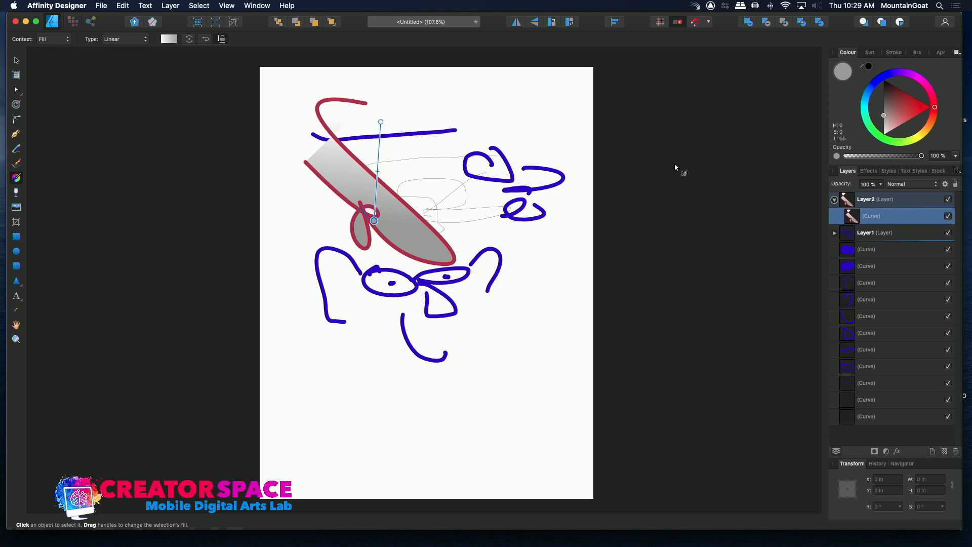
# - Toggle Layer2's visibility off and back on, and collapse its contents
pyautogui.click(948, 199)
pyautogui.click(949, 200)
pyautogui.click(835, 200)
# - Add a new layer and place IMG-3347.jpg on it from the TBMCS Photos for Workshops folder on the TBMCS MEDIA drive
pyautogui.click(933, 451)
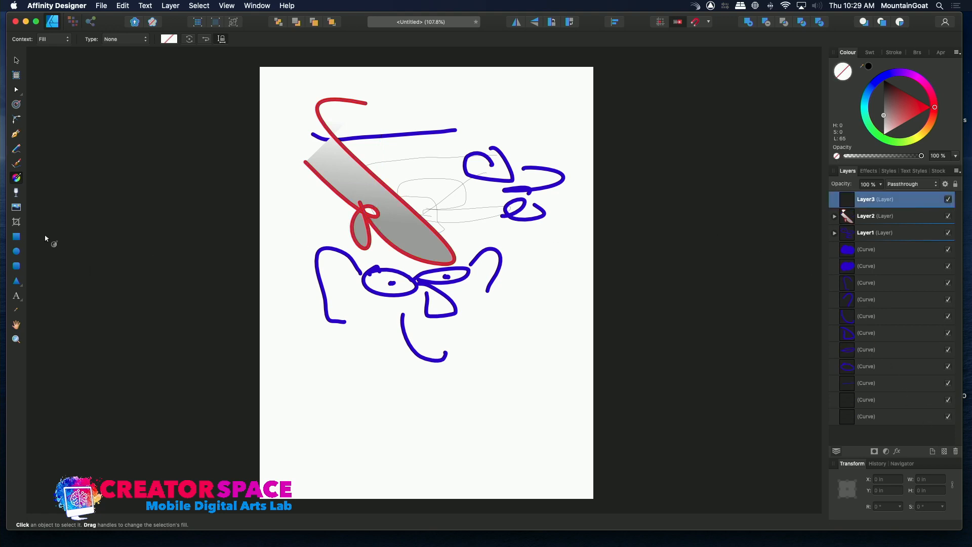
pyautogui.click(16, 207)
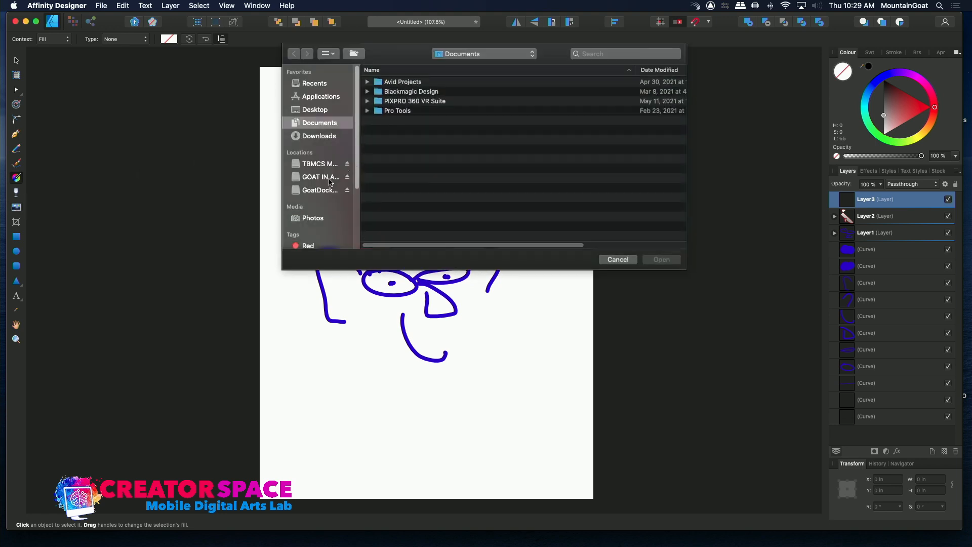
pyautogui.click(325, 165)
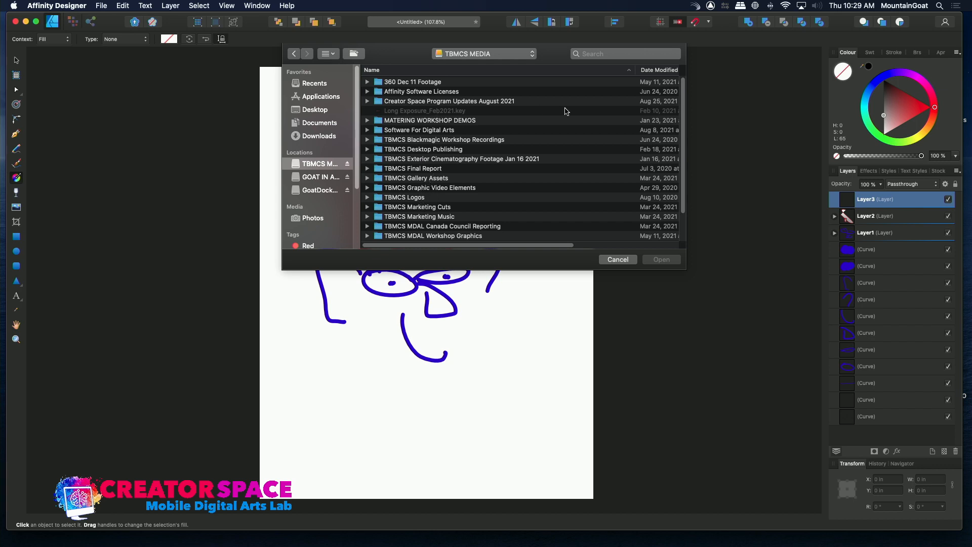
pyautogui.scroll(-4, 507, 177)
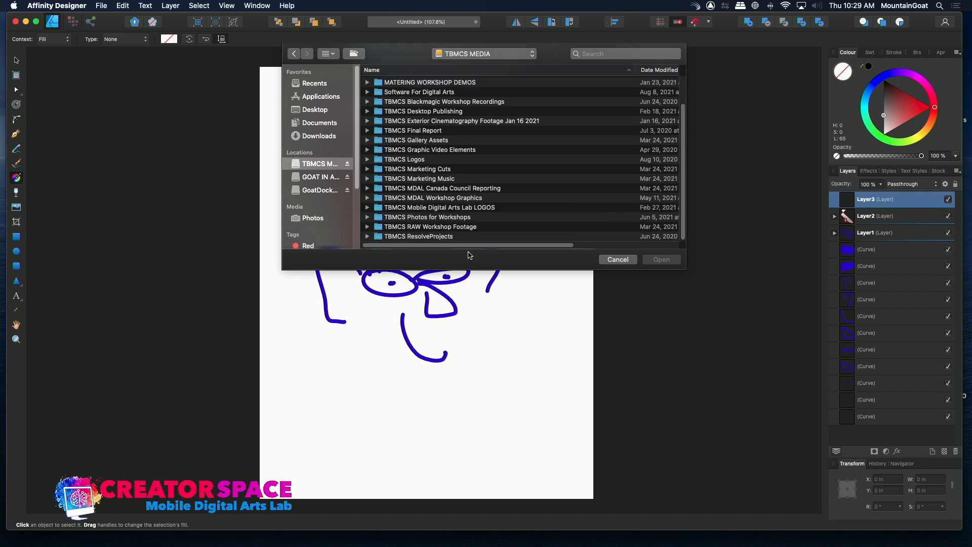
pyautogui.doubleClick(412, 217)
pyautogui.click(380, 131)
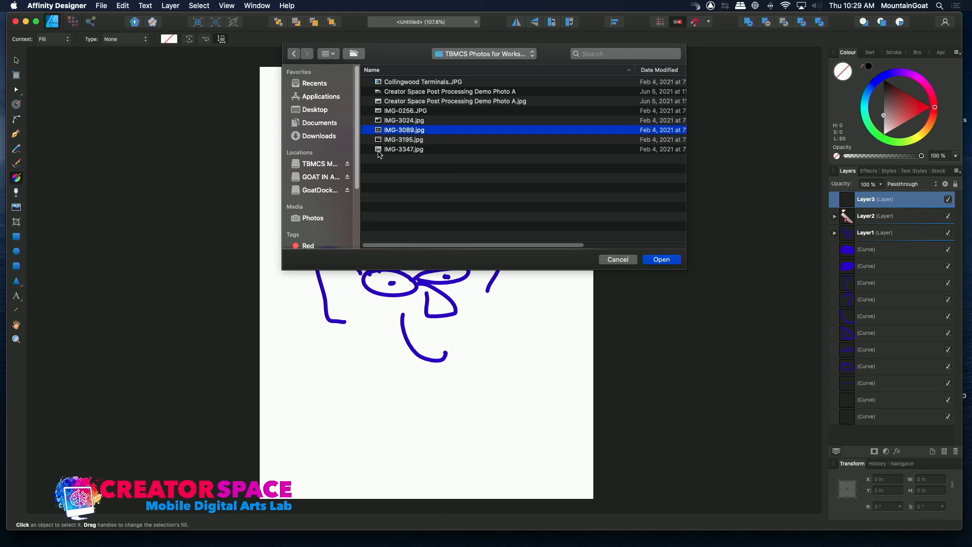
pyautogui.doubleClick(378, 150)
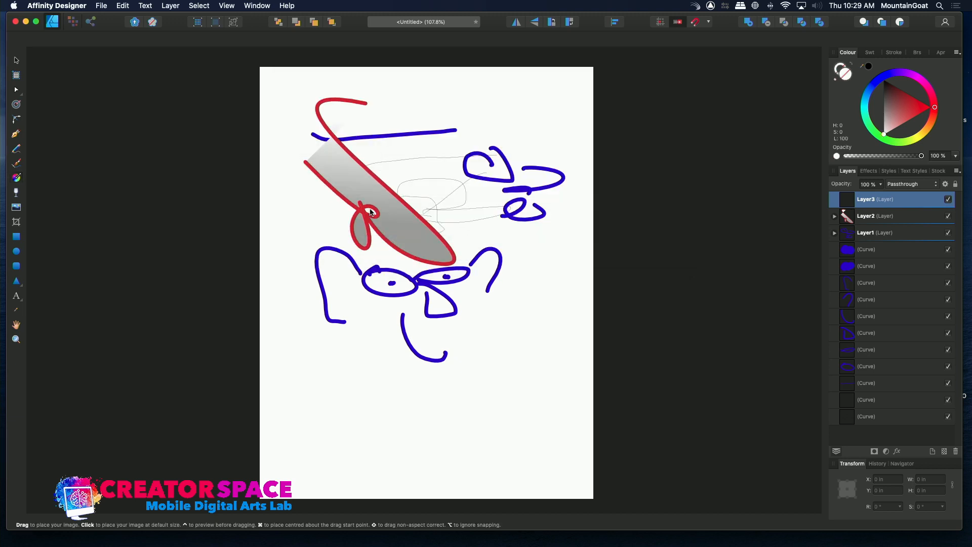
pyautogui.click(321, 227)
# - Move and scale the placed swan photo to about 9.47 × 7.1 in so it spans the page width near the top, and deselect it
pyautogui.moveTo(412, 202); pyautogui.dragTo(532, 282)
pyautogui.moveTo(707, 108); pyautogui.dragTo(520, 150)
pyautogui.moveTo(284, 120); pyautogui.dragTo(247, 92)
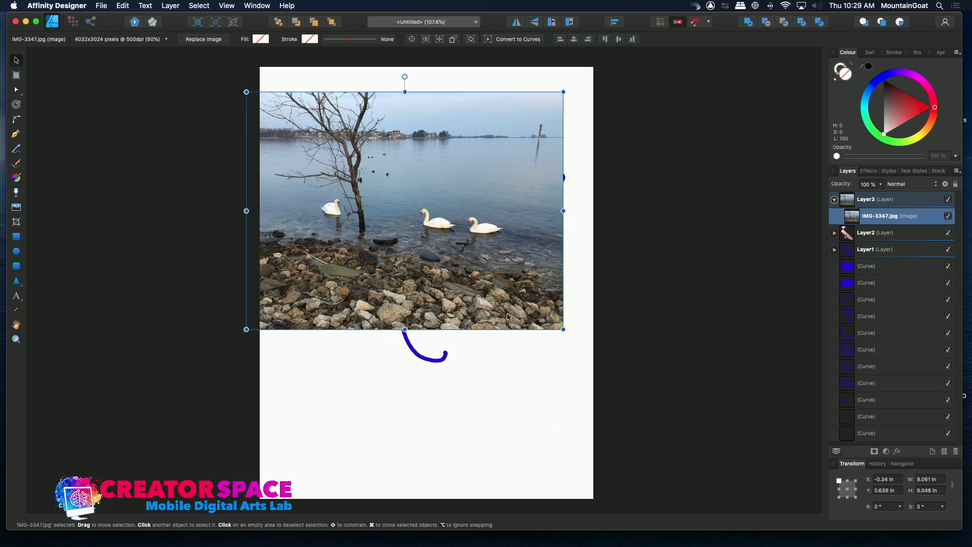
pyautogui.moveTo(563, 329); pyautogui.dragTo(618, 370)
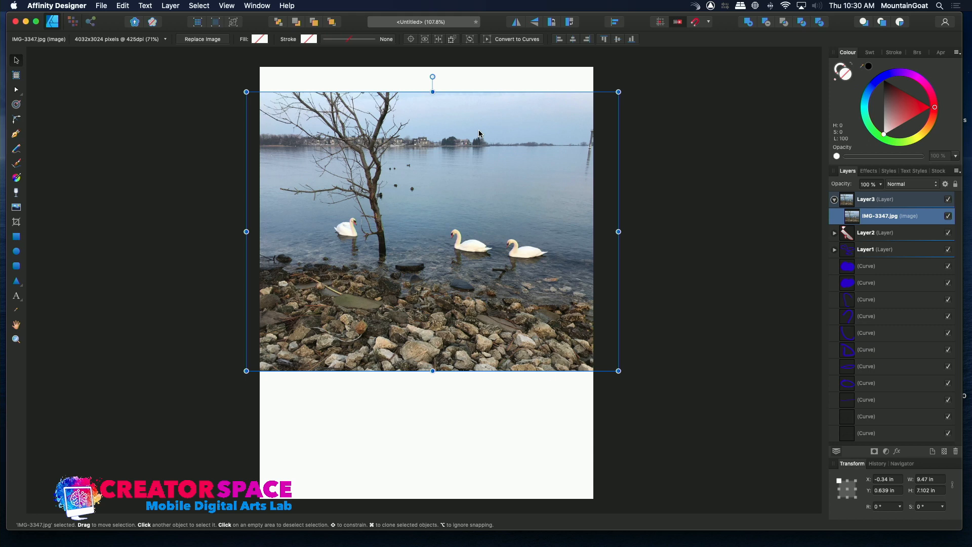
pyautogui.click(524, 76)
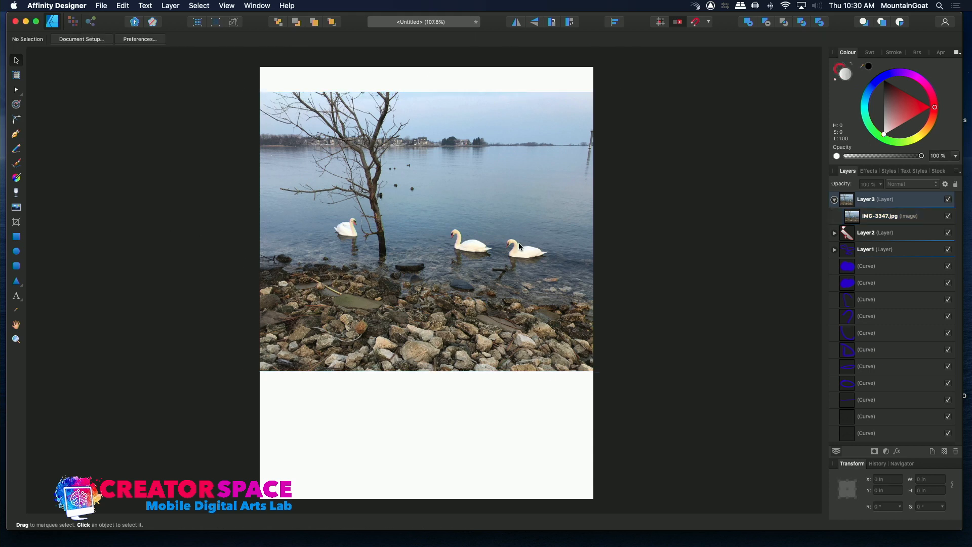
# - Add a layer above the photo and set the Vector Brush to 46 px width, 58% opacity and a muted blue-violet
pyautogui.click(933, 451)
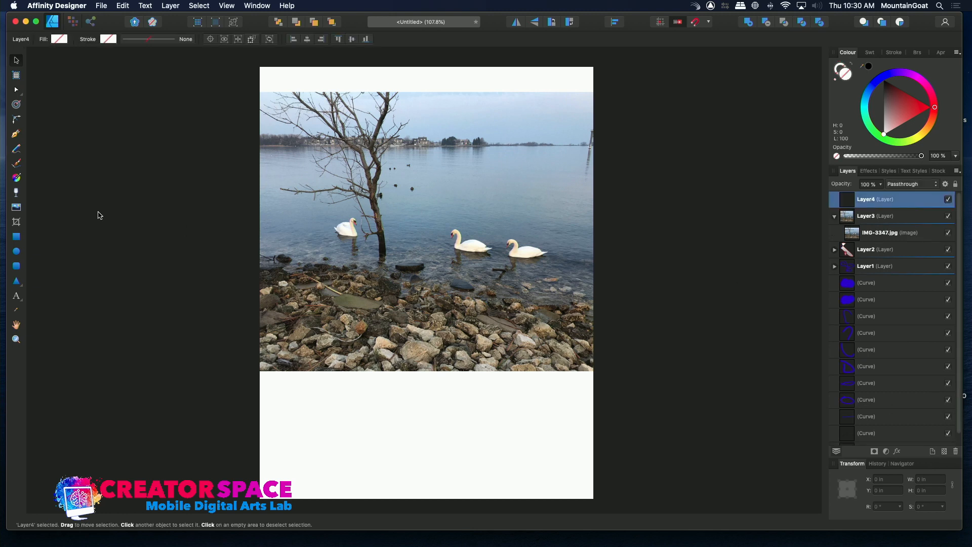
pyautogui.click(17, 164)
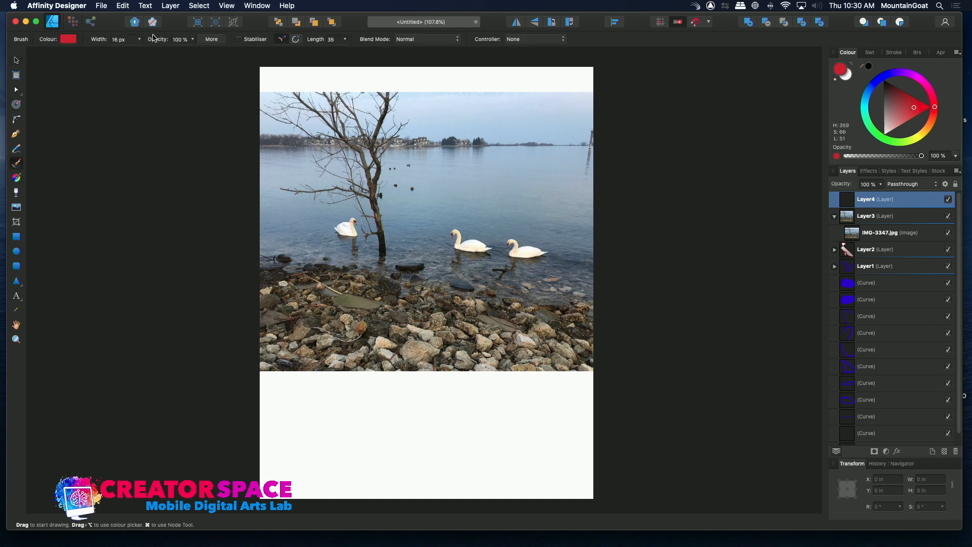
pyautogui.moveTo(193, 43); pyautogui.dragTo(165, 57)
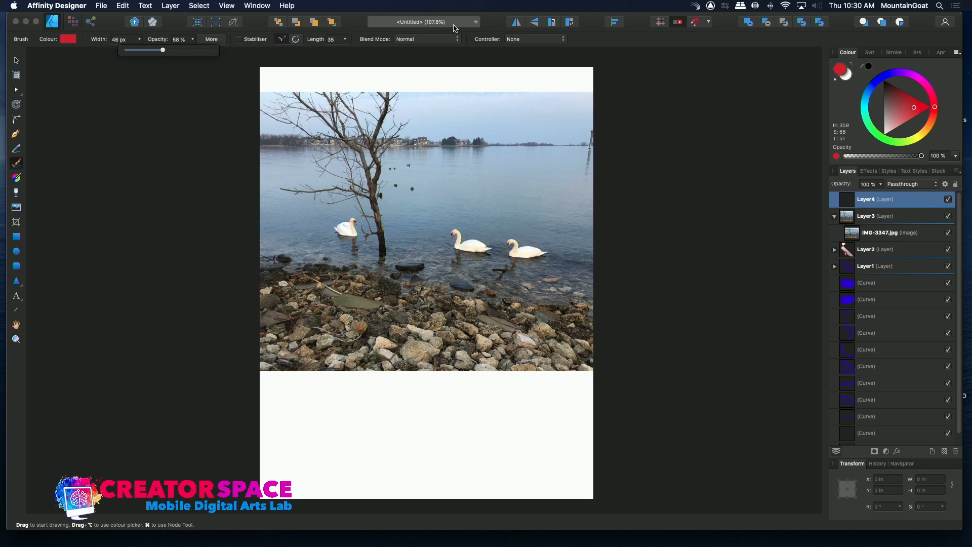
pyautogui.click(69, 39)
pyautogui.click(117, 83)
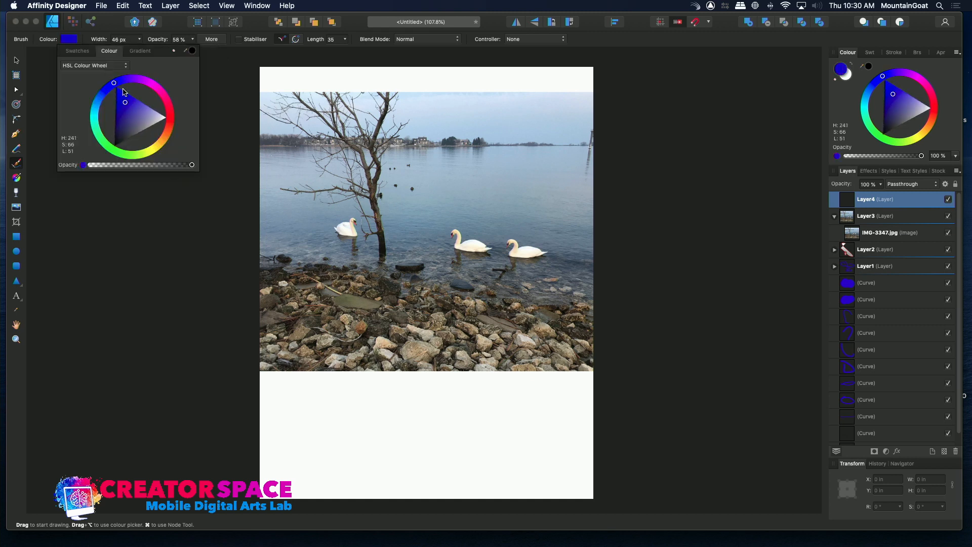
pyautogui.moveTo(144, 111); pyautogui.dragTo(136, 115)
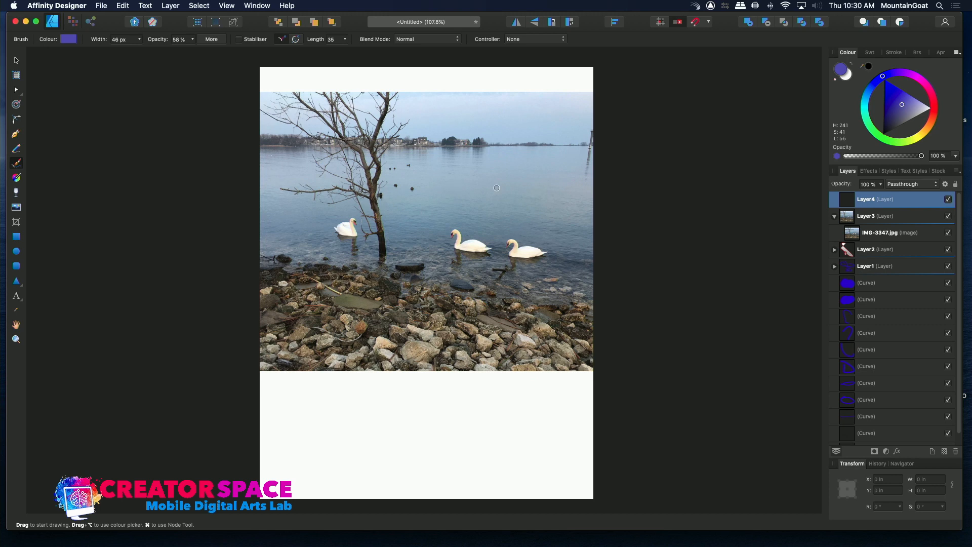
# - Try a horizontal blue-violet brush stroke across the water above the two swans, and undo it
pyautogui.moveTo(416, 186); pyautogui.dragTo(522, 185)
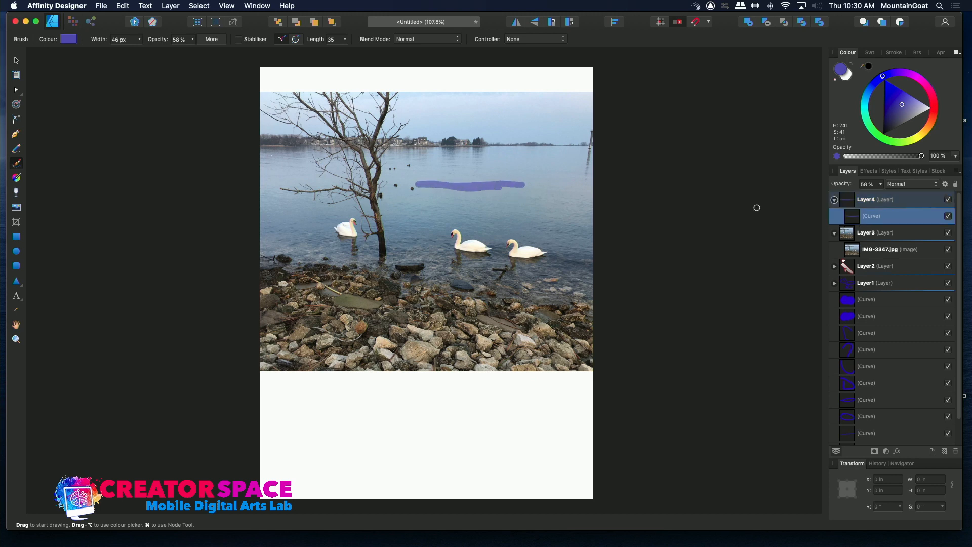
pyautogui.press('super+z')
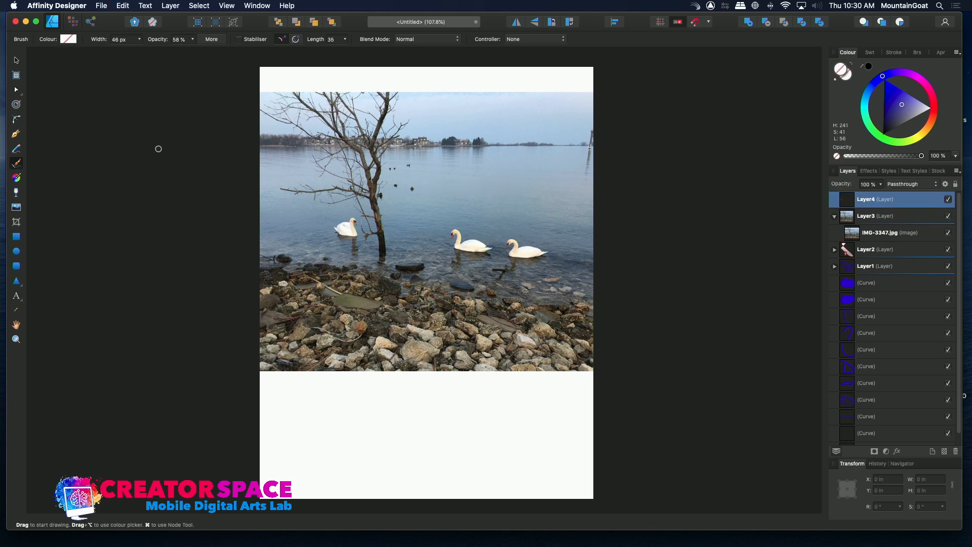
# - Set the brush width to 420 px and paint overlapping translucent blue-violet strokes over the water to the right of the tree
pyautogui.click(141, 40)
pyautogui.moveTo(140, 52); pyautogui.dragTo(175, 51)
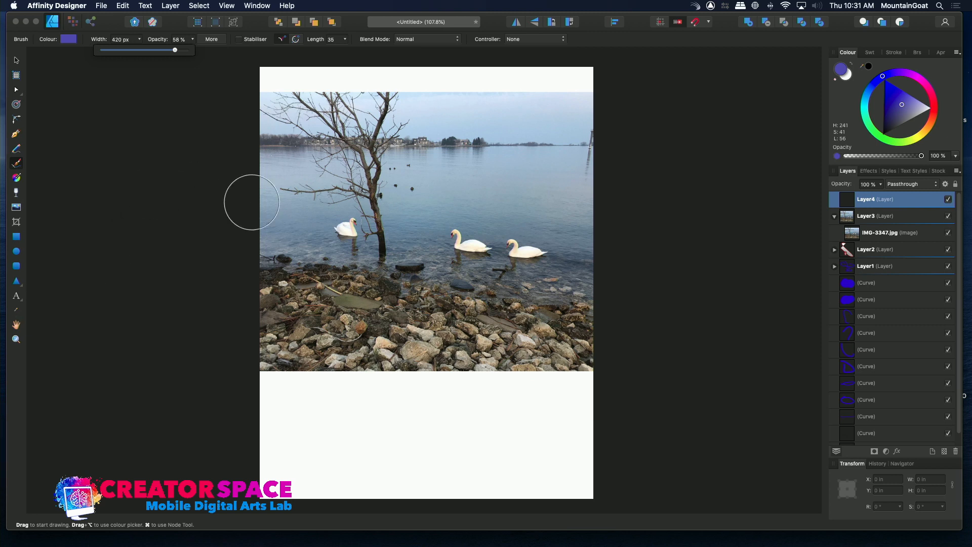
pyautogui.moveTo(434, 187); pyautogui.dragTo(584, 193)
pyautogui.moveTo(434, 178)
pyautogui.mouseDown()
pyautogui.moveTo(608, 181)
pyautogui.moveTo(602, 213)
pyautogui.moveTo(408, 187)
pyautogui.mouseUp()
pyautogui.moveTo(488, 189)
pyautogui.mouseDown()
pyautogui.moveTo(543, 202)
pyautogui.moveTo(523, 211)
pyautogui.moveTo(408, 190)
pyautogui.mouseUp()
pyautogui.moveTo(418, 160); pyautogui.dragTo(605, 169)
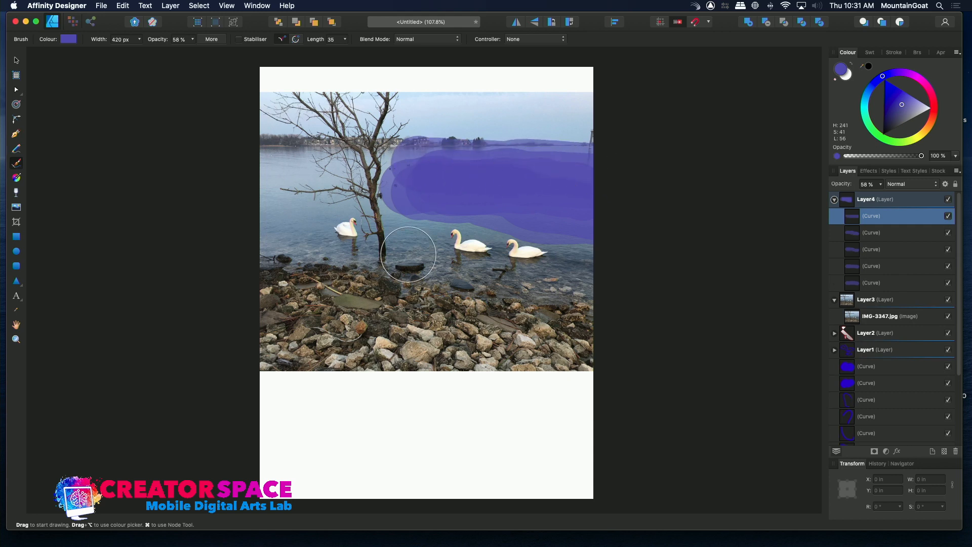
# - Paint more overlapping translucent blue-violet strokes across the rest of the water, covering the swans and the area behind the tree trunk
pyautogui.moveTo(430, 238); pyautogui.dragTo(415, 239)
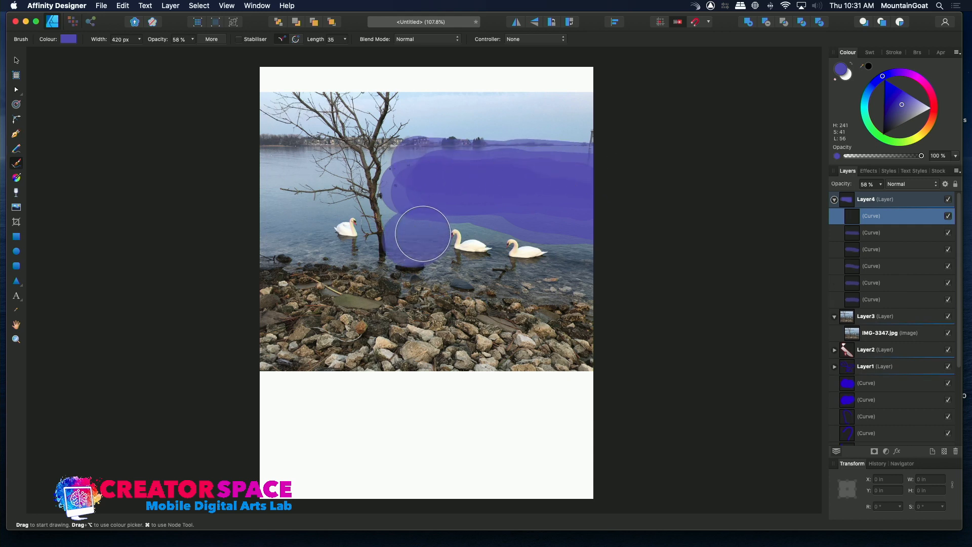
pyautogui.moveTo(576, 272)
pyautogui.mouseDown()
pyautogui.moveTo(605, 262)
pyautogui.moveTo(570, 244)
pyautogui.moveTo(531, 191)
pyautogui.mouseUp()
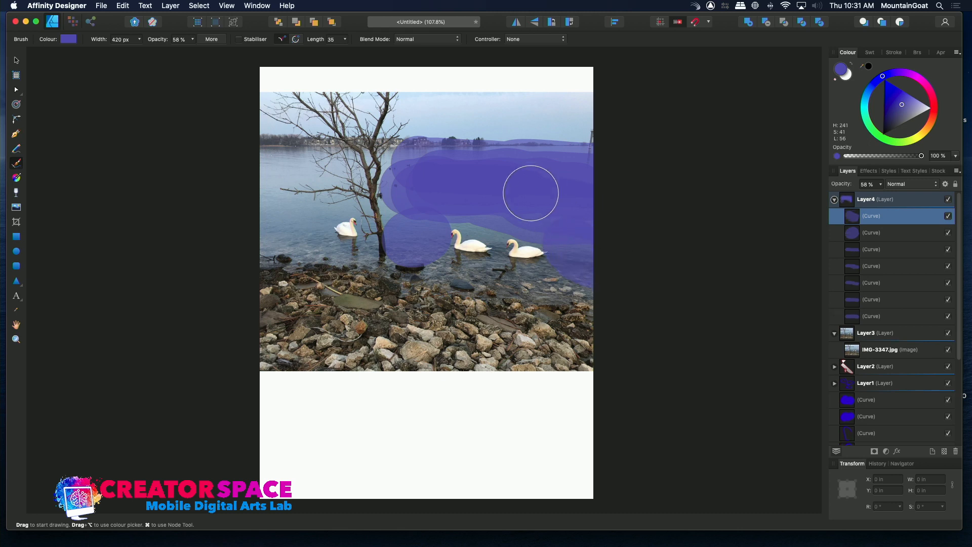
pyautogui.moveTo(403, 163)
pyautogui.mouseDown()
pyautogui.moveTo(428, 165)
pyautogui.moveTo(412, 193)
pyautogui.mouseUp()
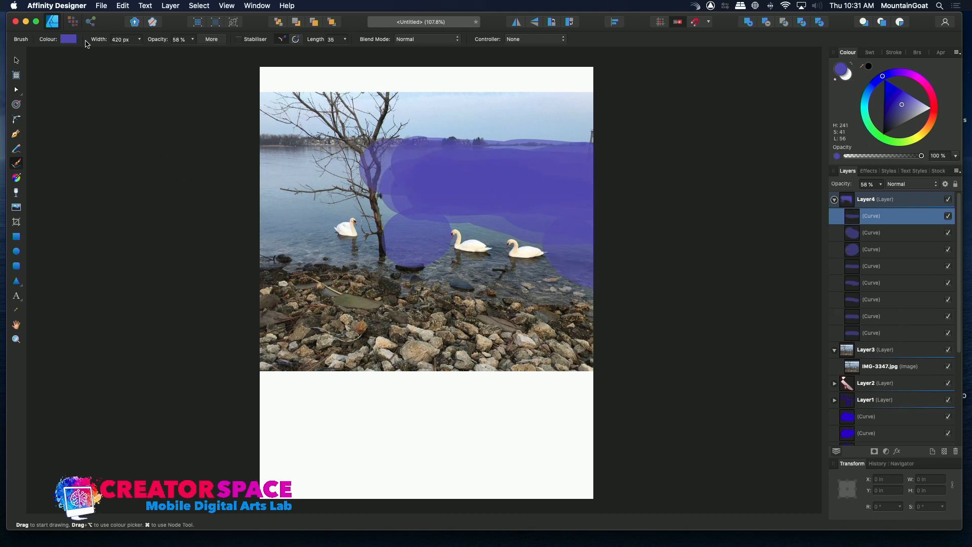
pyautogui.moveTo(359, 179); pyautogui.dragTo(236, 157)
pyautogui.moveTo(427, 207)
pyautogui.mouseDown()
pyautogui.moveTo(250, 223)
pyautogui.moveTo(282, 239)
pyautogui.moveTo(487, 224)
pyautogui.moveTo(481, 236)
pyautogui.moveTo(457, 237)
pyautogui.moveTo(521, 265)
pyautogui.moveTo(642, 264)
pyautogui.mouseUp()
pyautogui.moveTo(598, 227); pyautogui.dragTo(495, 214)
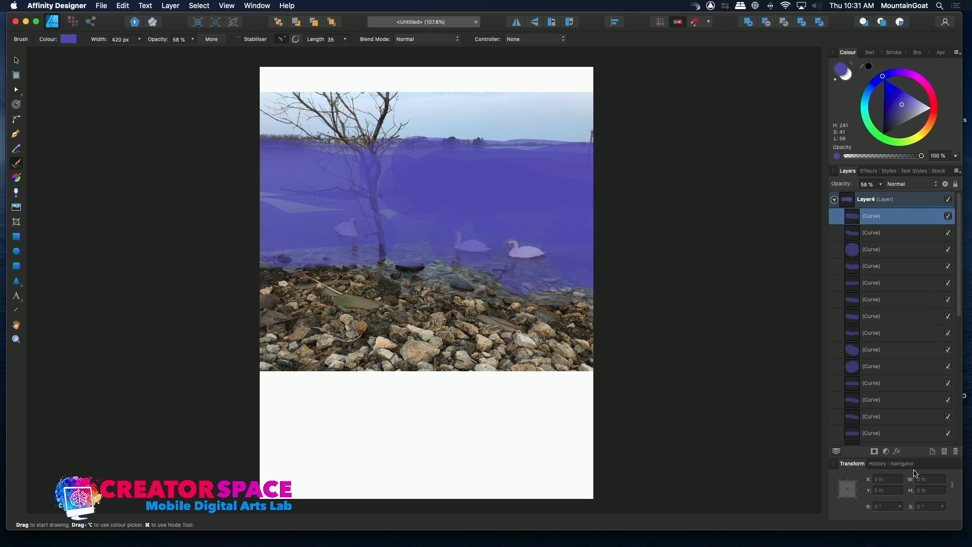
# - Add a new layer above the water paint and set the brush colour to a pale grey-blue, about H 193, S 24, L 70
pyautogui.click(933, 451)
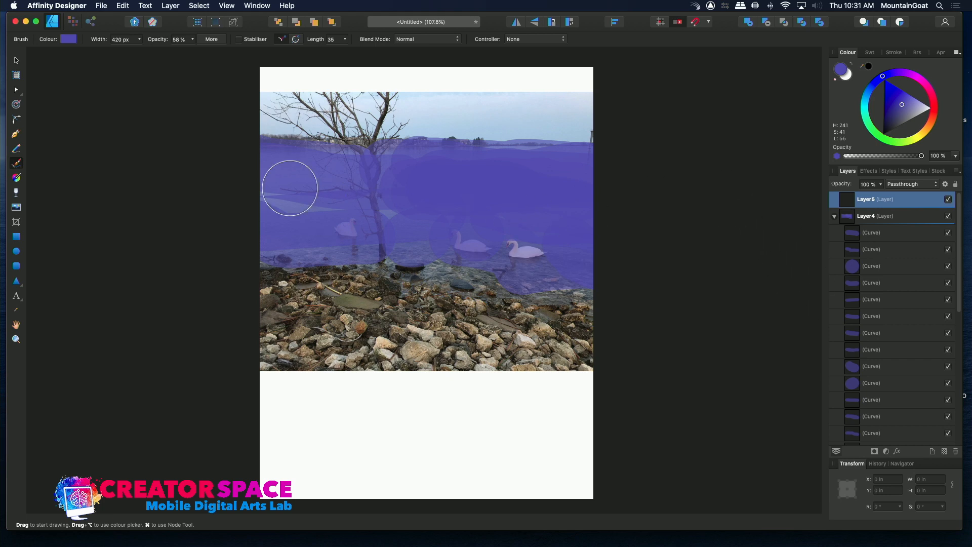
pyautogui.click(69, 39)
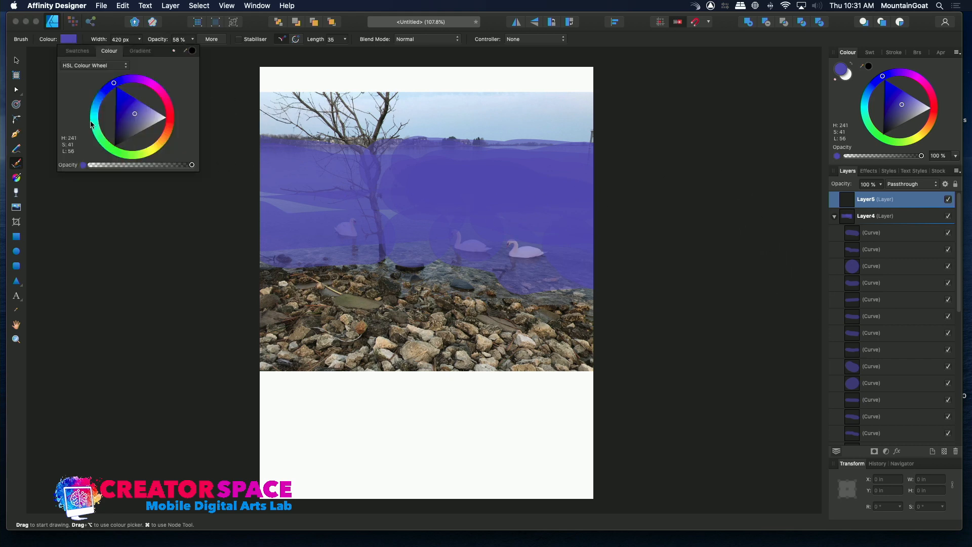
pyautogui.moveTo(108, 92); pyautogui.dragTo(87, 106)
pyautogui.click(147, 110)
pyautogui.moveTo(148, 110); pyautogui.dragTo(145, 108)
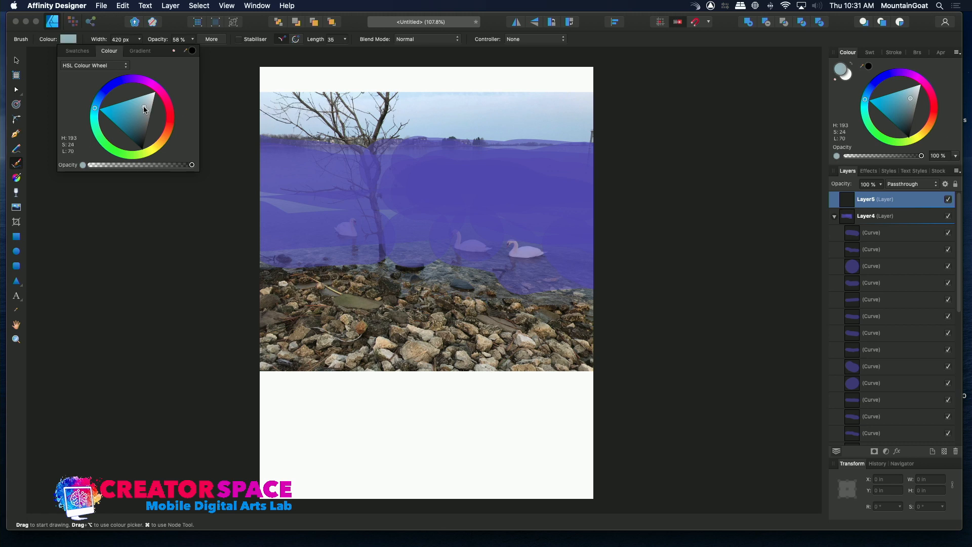
# - Reduce the brush width to 90 px and paint short pale grey-blue strokes over the bodies and necks of the three swans
pyautogui.click(141, 40)
pyautogui.moveTo(137, 54); pyautogui.dragTo(113, 52)
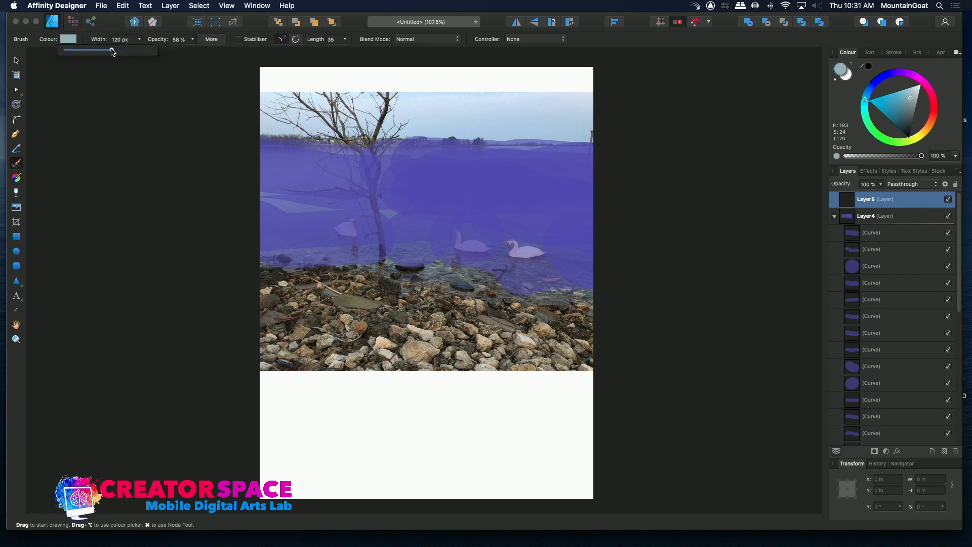
pyautogui.click(356, 235)
pyautogui.moveTo(356, 235)
pyautogui.mouseDown()
pyautogui.moveTo(355, 221)
pyautogui.moveTo(342, 226)
pyautogui.mouseUp()
pyautogui.moveTo(462, 247)
pyautogui.mouseDown()
pyautogui.moveTo(449, 228)
pyautogui.moveTo(461, 246)
pyautogui.moveTo(512, 244)
pyautogui.mouseUp()
pyautogui.moveTo(510, 251)
pyautogui.mouseDown()
pyautogui.moveTo(541, 252)
pyautogui.moveTo(523, 252)
pyautogui.mouseUp()
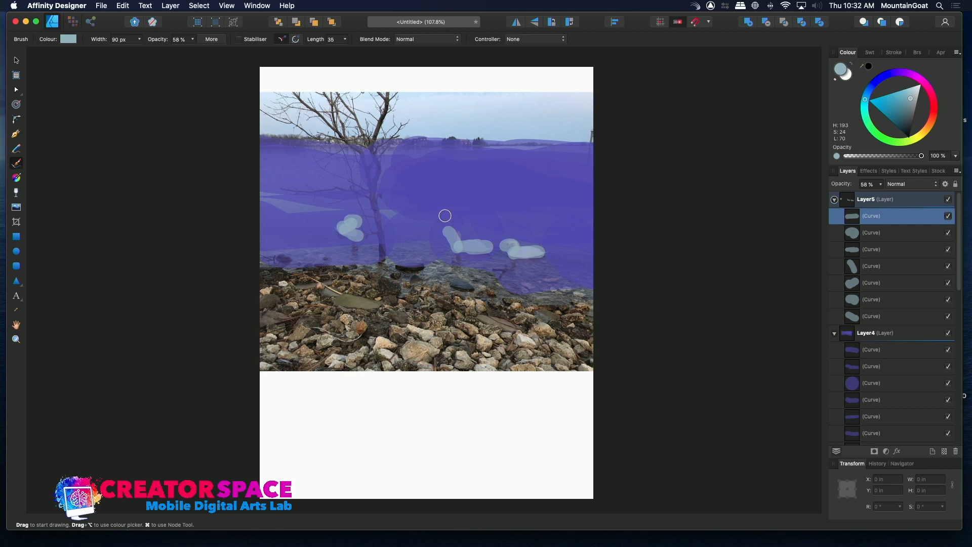
# - Collapse Layer5 and Layer4, and switch each one's visibility off and on to compare the painting with the photo
pyautogui.click(834, 200)
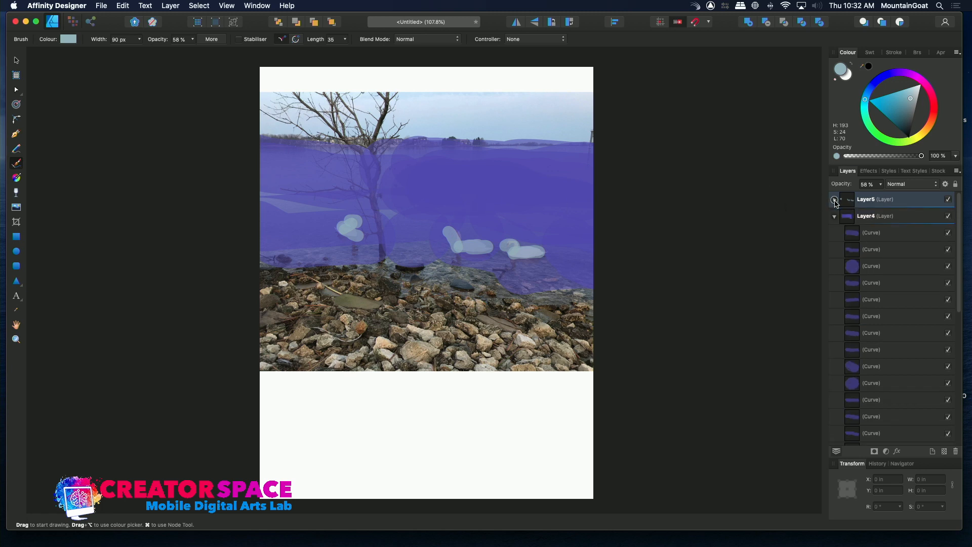
pyautogui.click(948, 200)
pyautogui.click(948, 200)
pyautogui.click(835, 217)
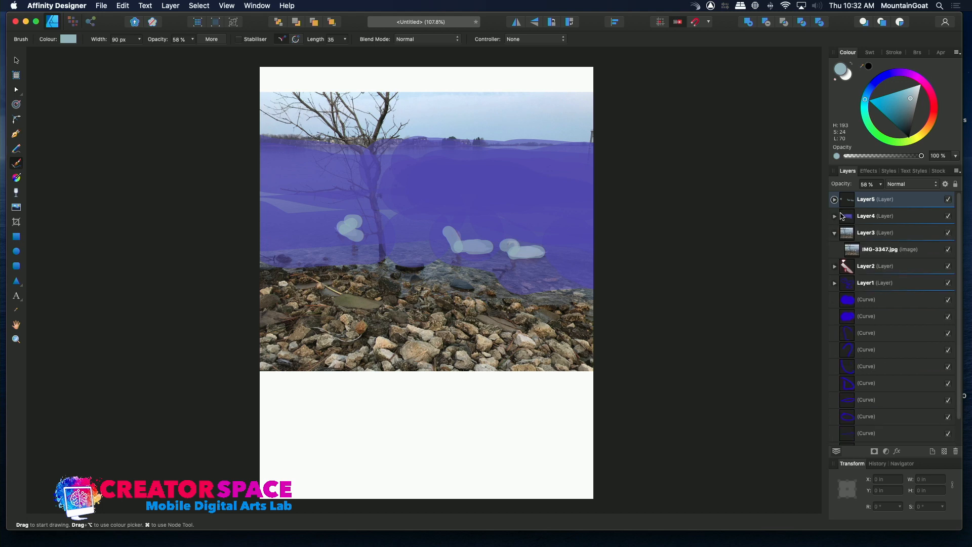
pyautogui.click(948, 217)
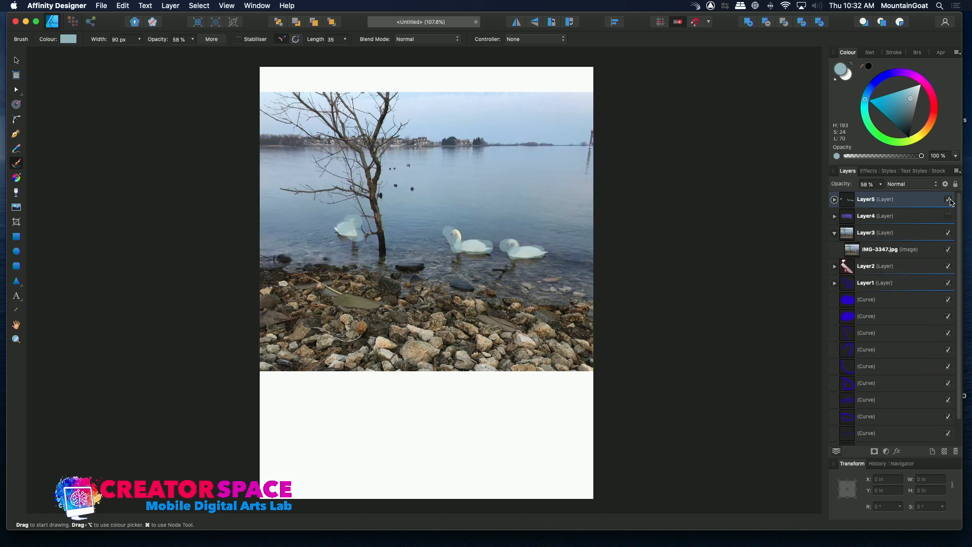
pyautogui.click(949, 200)
pyautogui.click(948, 199)
pyautogui.click(948, 216)
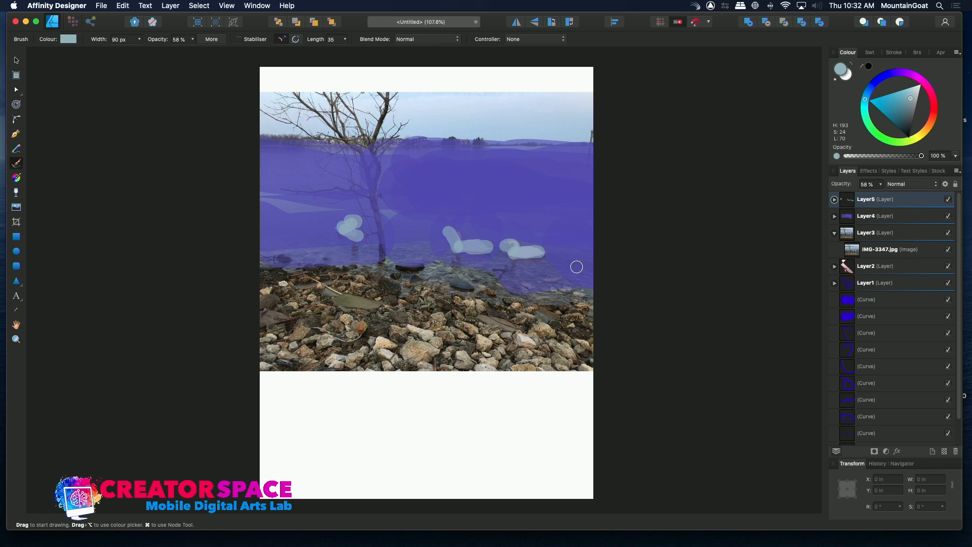
# - Start saving the document as a new file, choosing the TBMCS Photos for Workshops folder on the TBMCS MEDIA drive
pyautogui.click(103, 5)
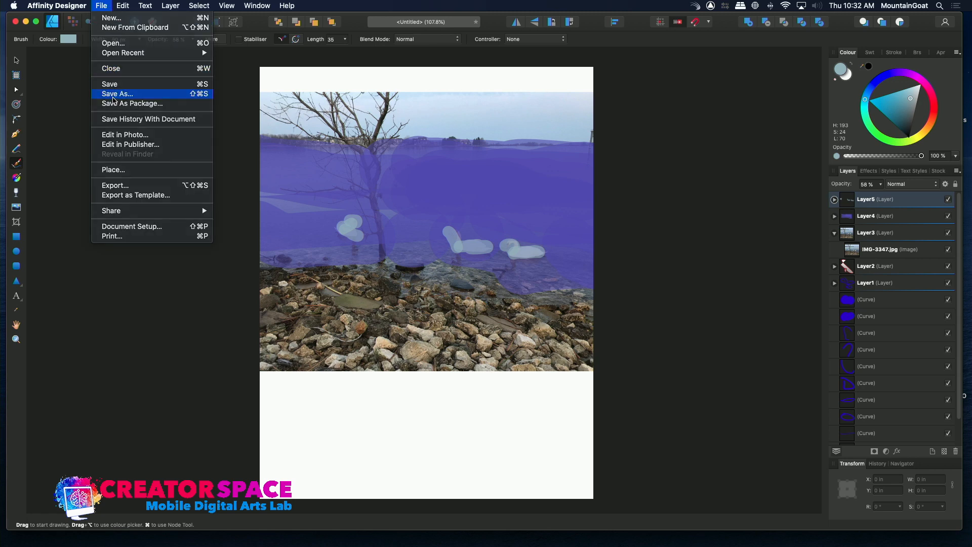
pyautogui.click(113, 94)
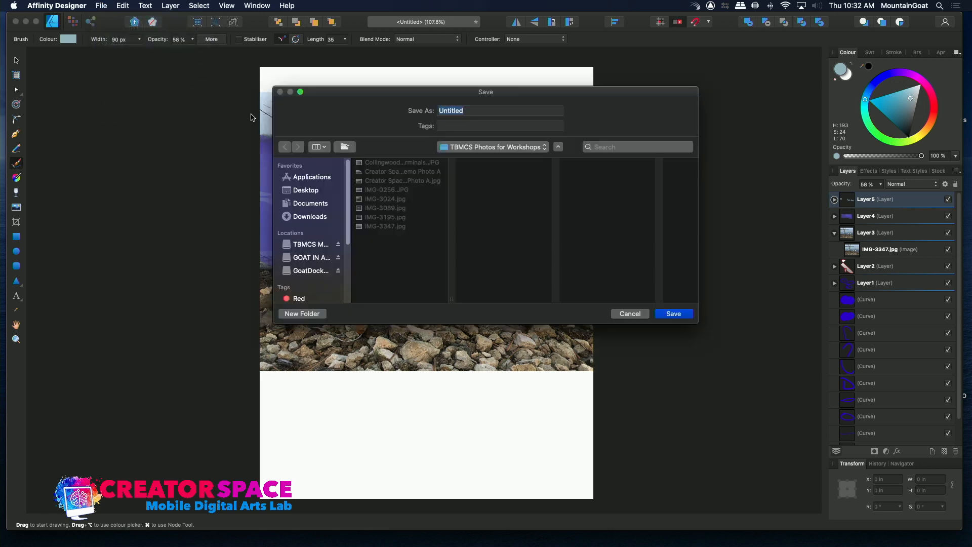
pyautogui.click(472, 149)
pyautogui.click(472, 158)
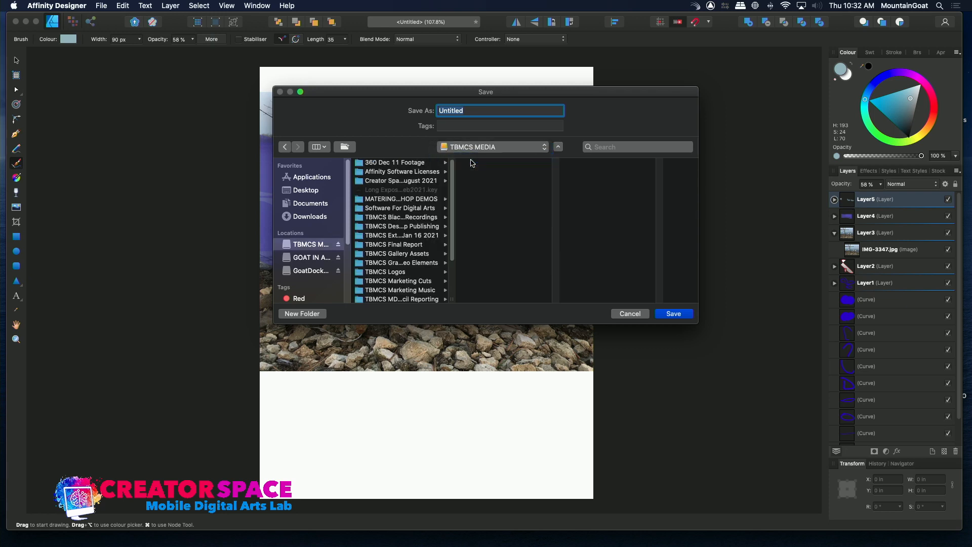
pyautogui.scroll(-3, 453, 222)
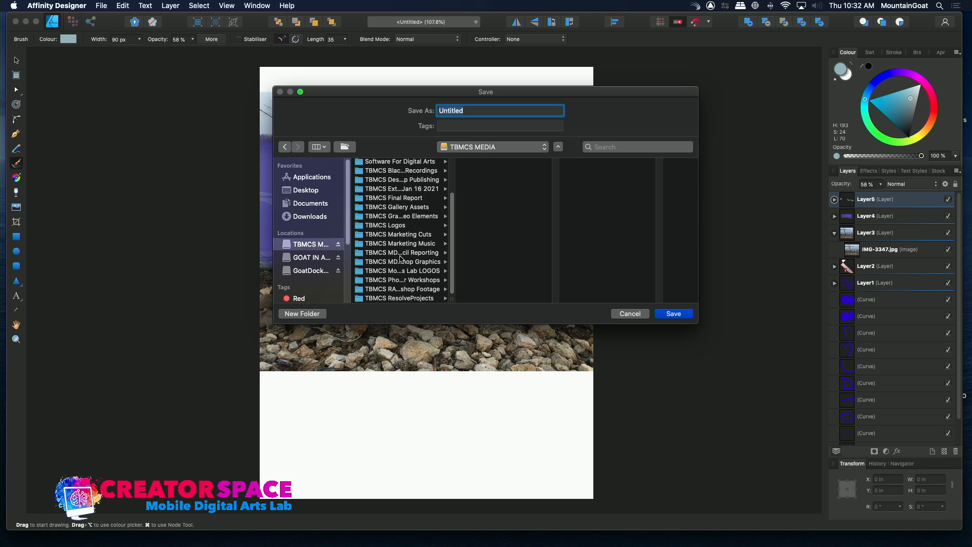
pyautogui.click(402, 262)
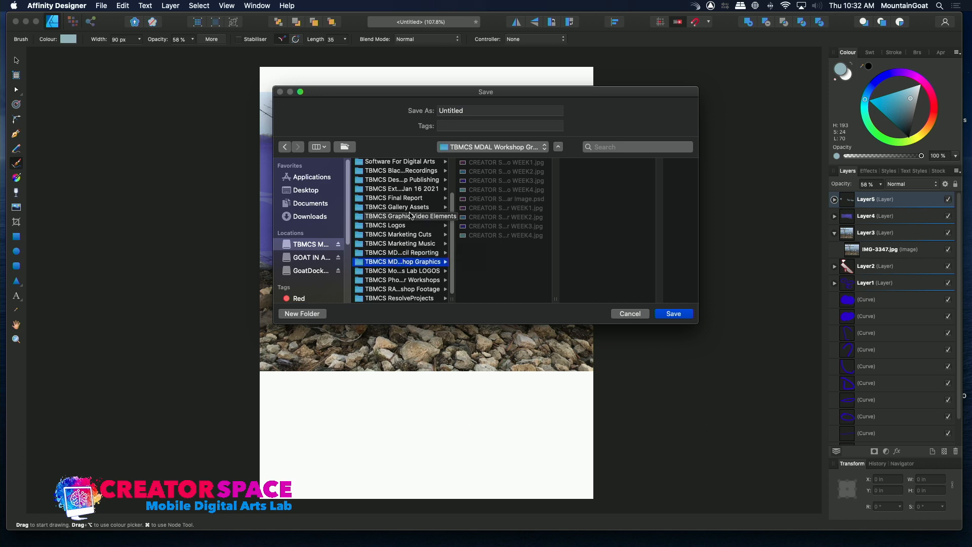
pyautogui.click(395, 284)
# - Name the file Designer Sample Project and save it
pyautogui.doubleClick(462, 111)
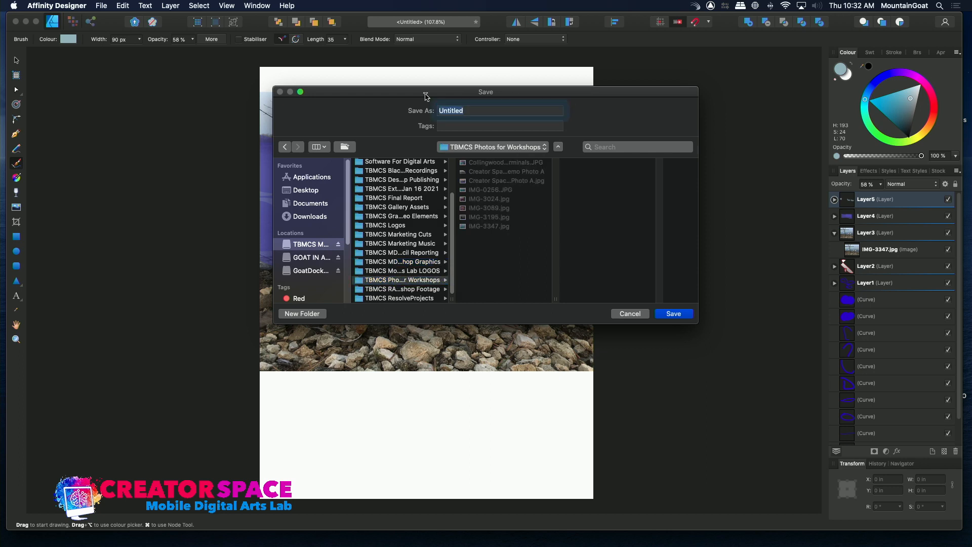
pyautogui.press('BackSpace')
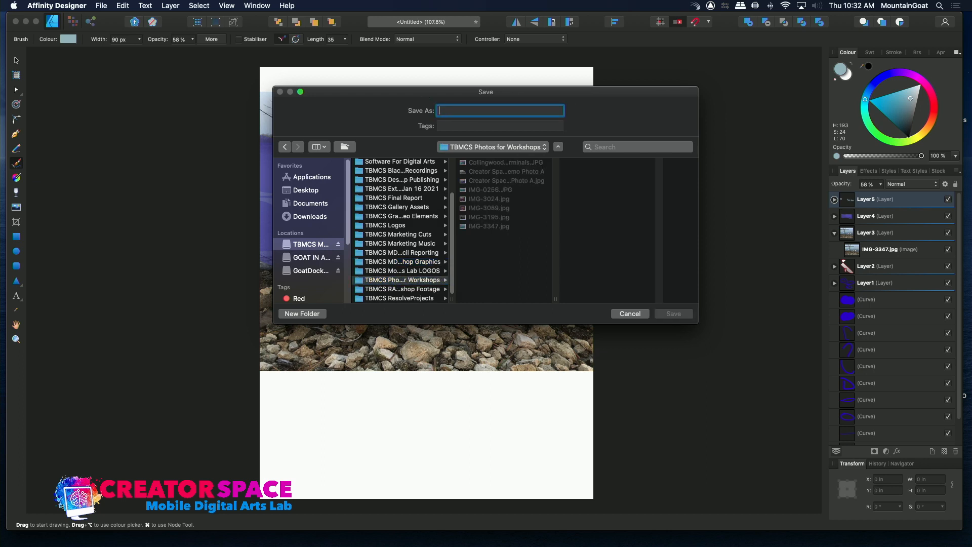
pyautogui.write('Designer Sample Project')
pyautogui.press('Return')
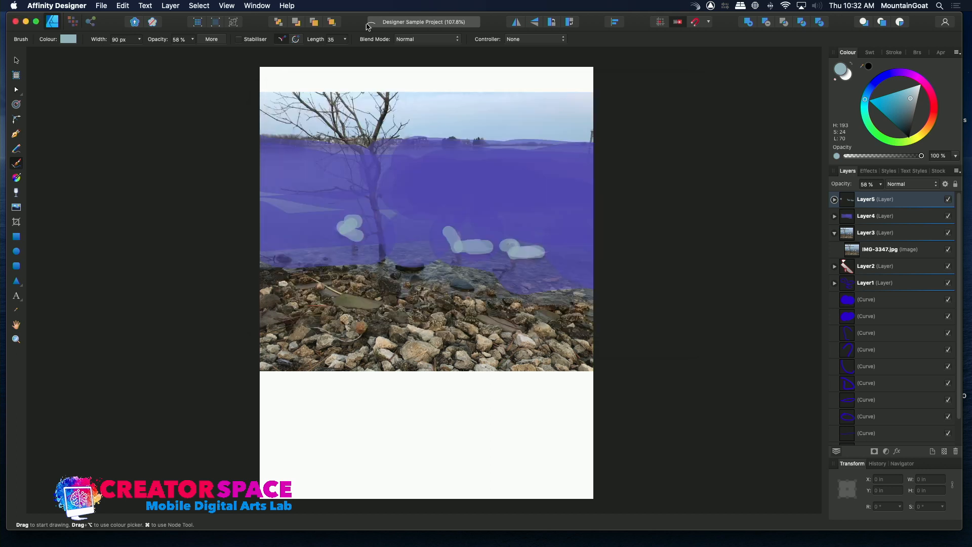
# - Switch to Finder, open TBMCS Photos for Workshops on the TBMCS MEDIA drive, and select the Designer Sample Project file
pyautogui.press('super+h')
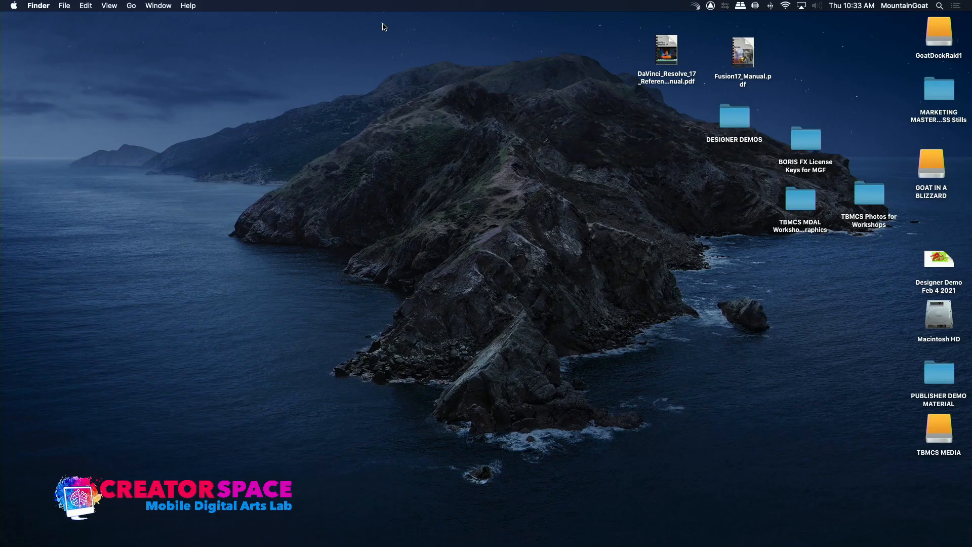
pyautogui.doubleClick(945, 427)
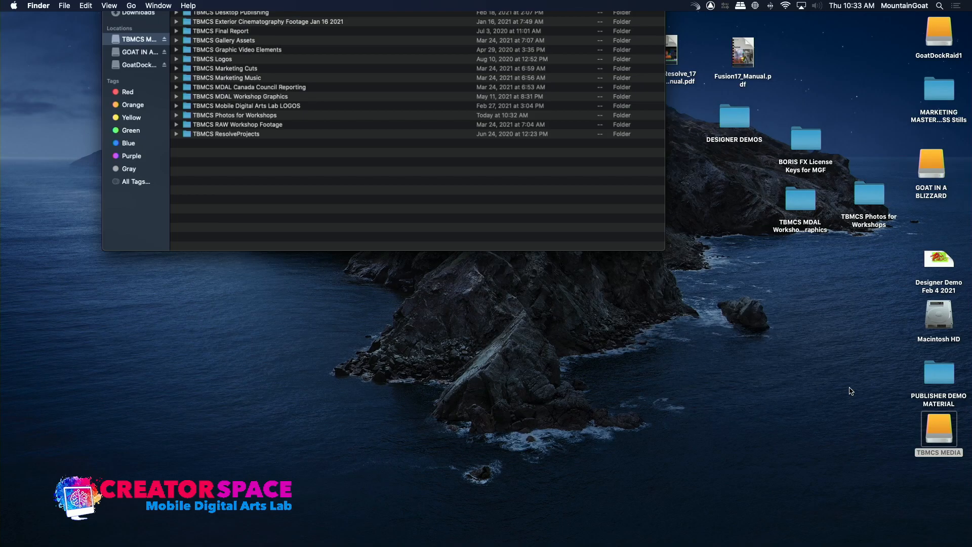
pyautogui.doubleClick(225, 231)
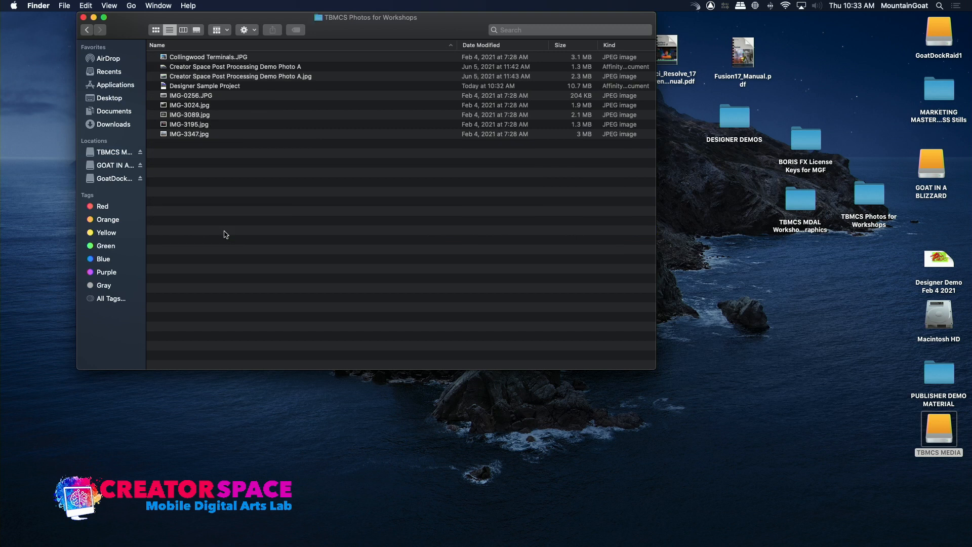
pyautogui.click(167, 87)
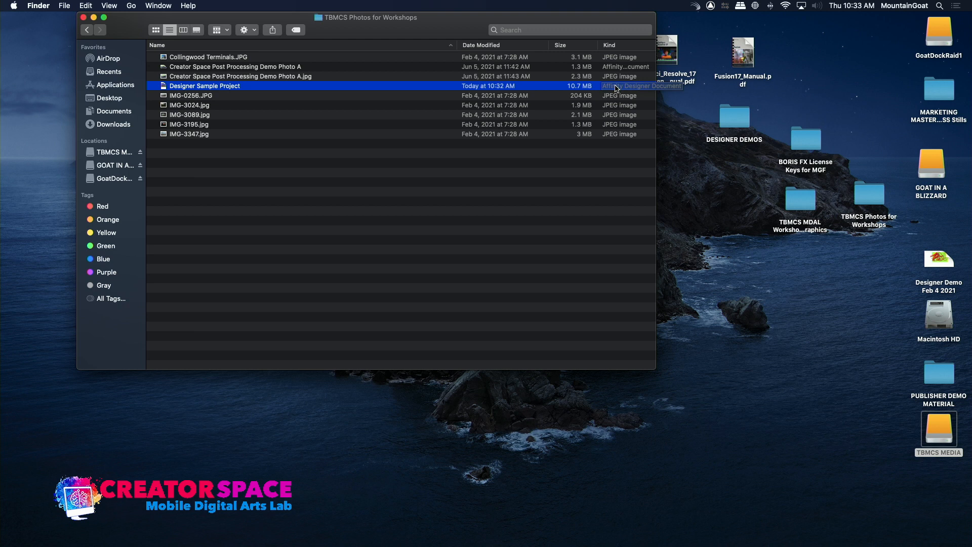
# - Widen the folder window and compare the Designer Sample Project file's type and icon with the JPEG images listed around it
pyautogui.moveTo(655, 91); pyautogui.dragTo(750, 91)
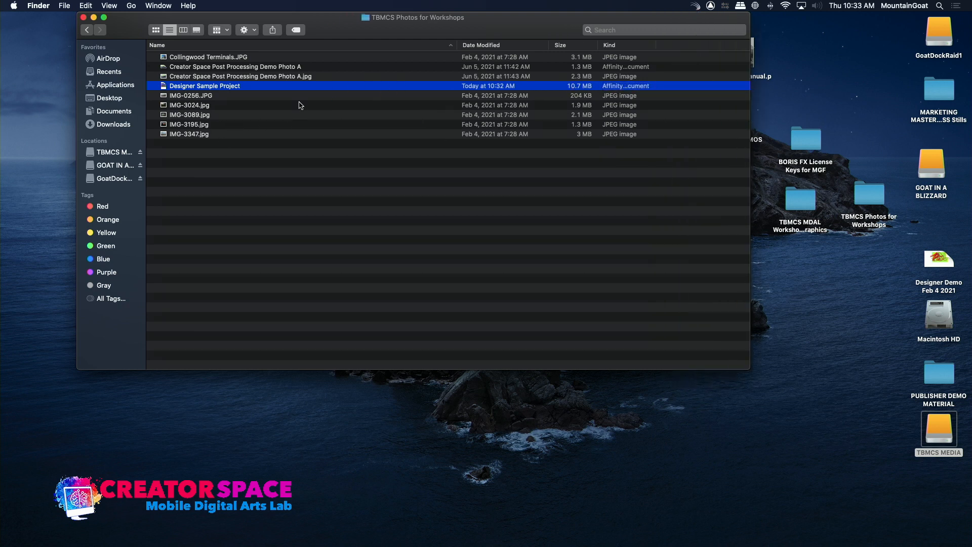
pyautogui.click(168, 79)
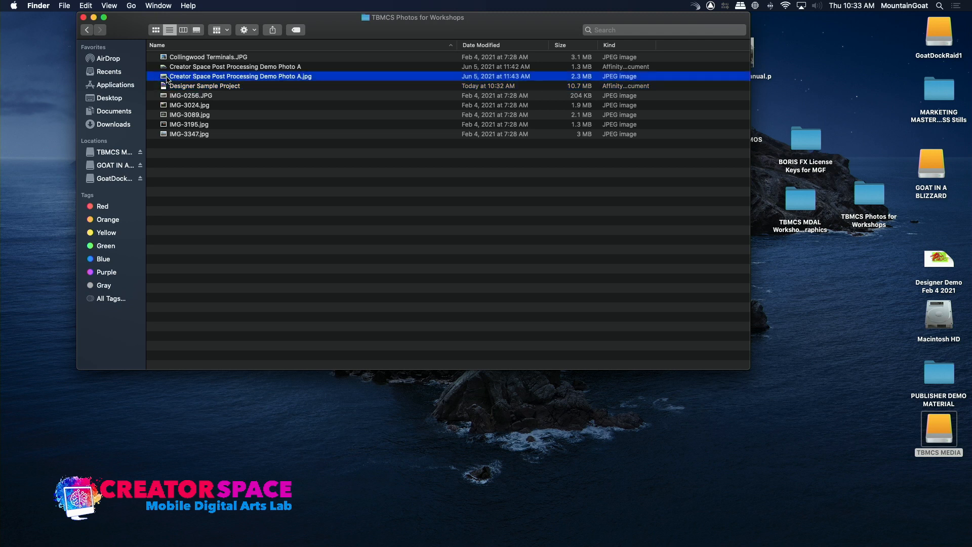
pyautogui.click(166, 58)
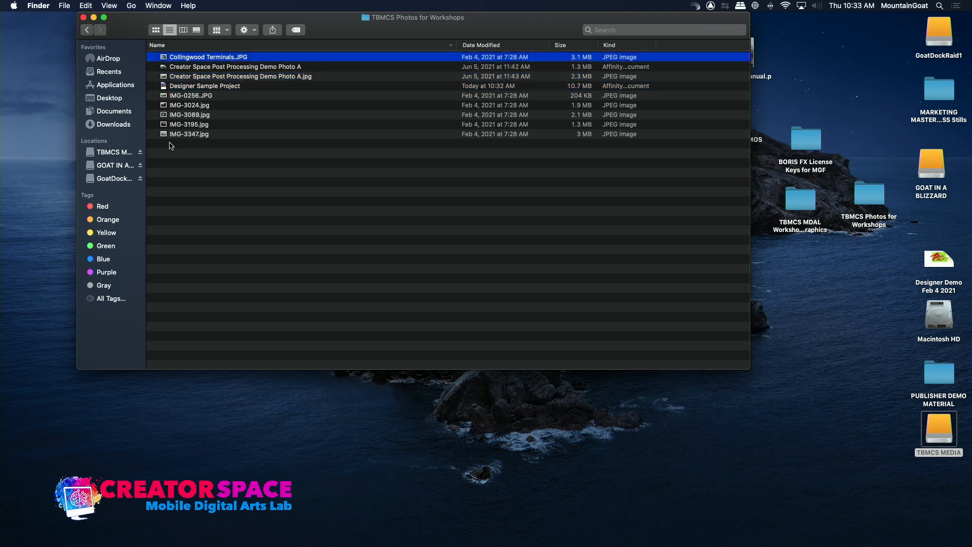
pyautogui.click(168, 87)
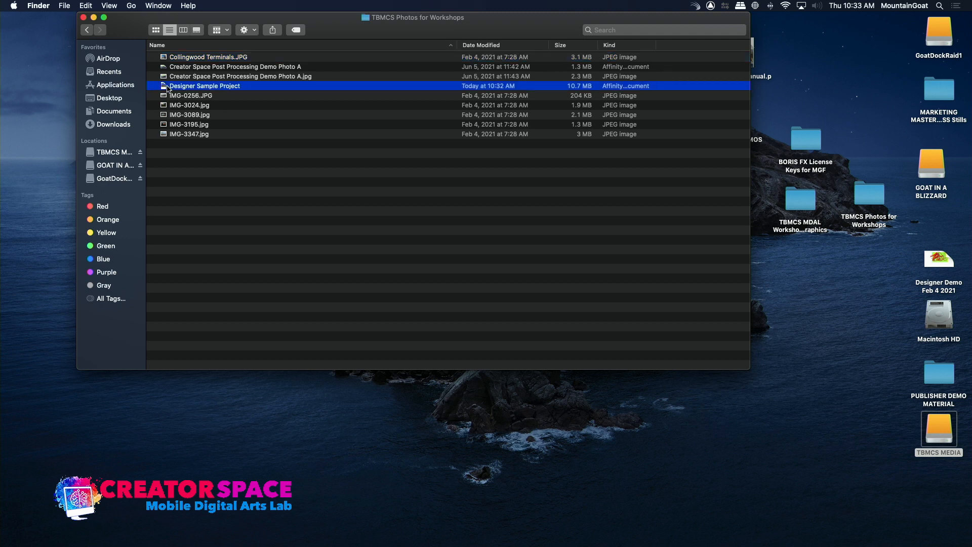